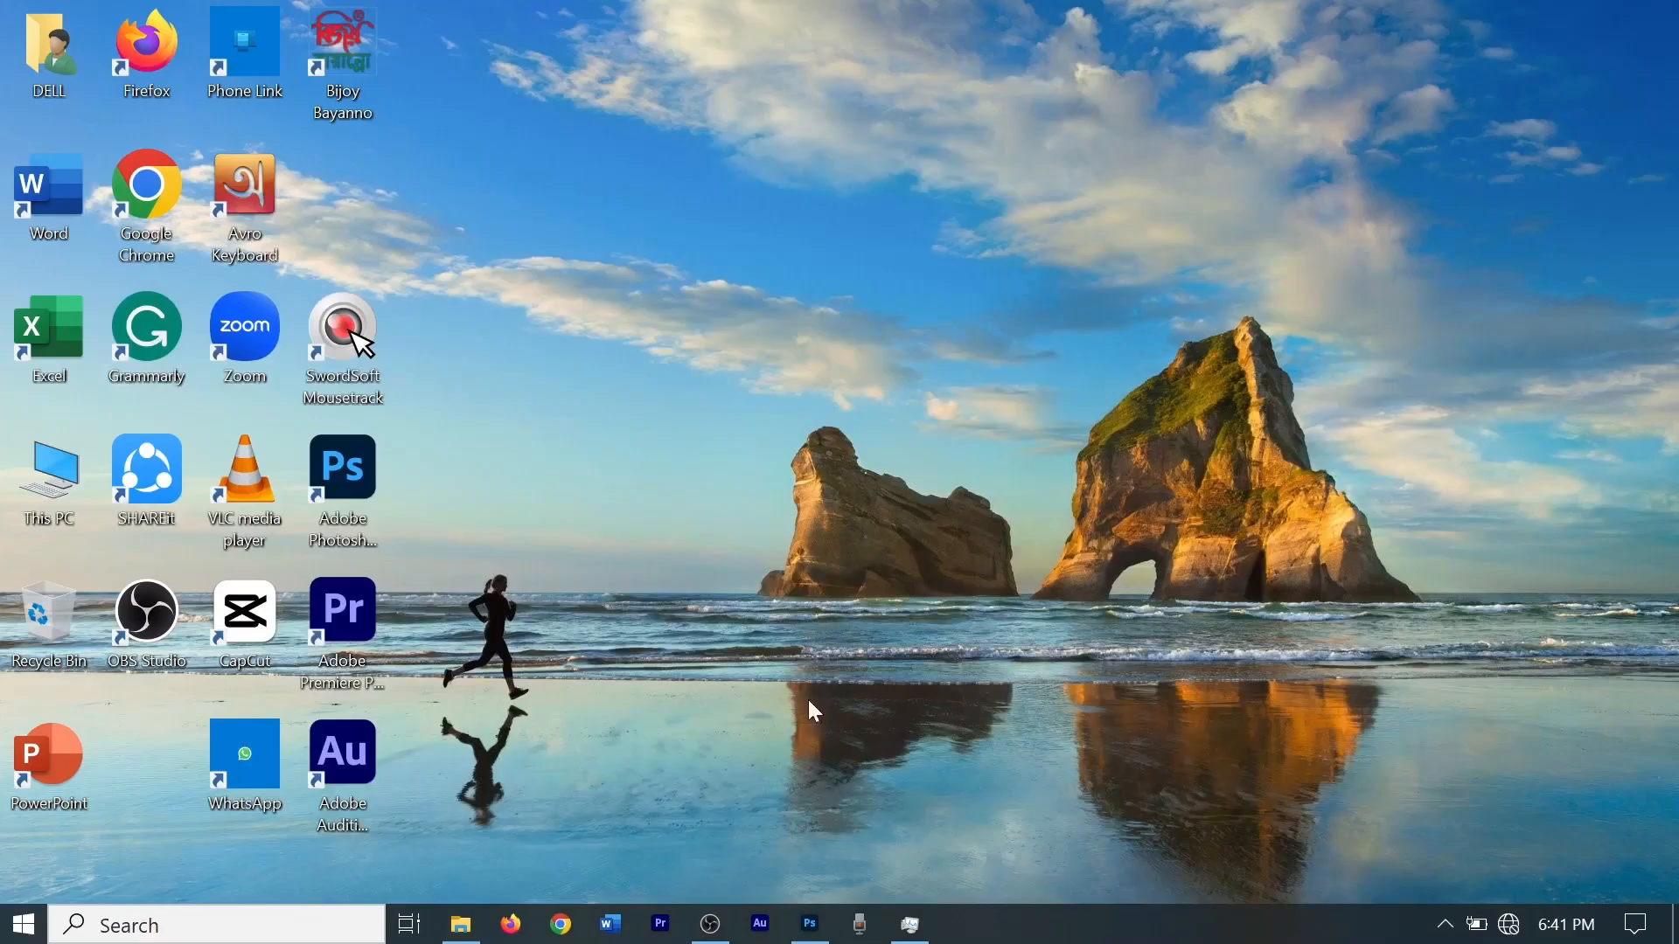
Switch to Photoshop and open the image 300px-Cristiano_Ronaldo_2018 from the Downloads folder.
left_click(810, 924)
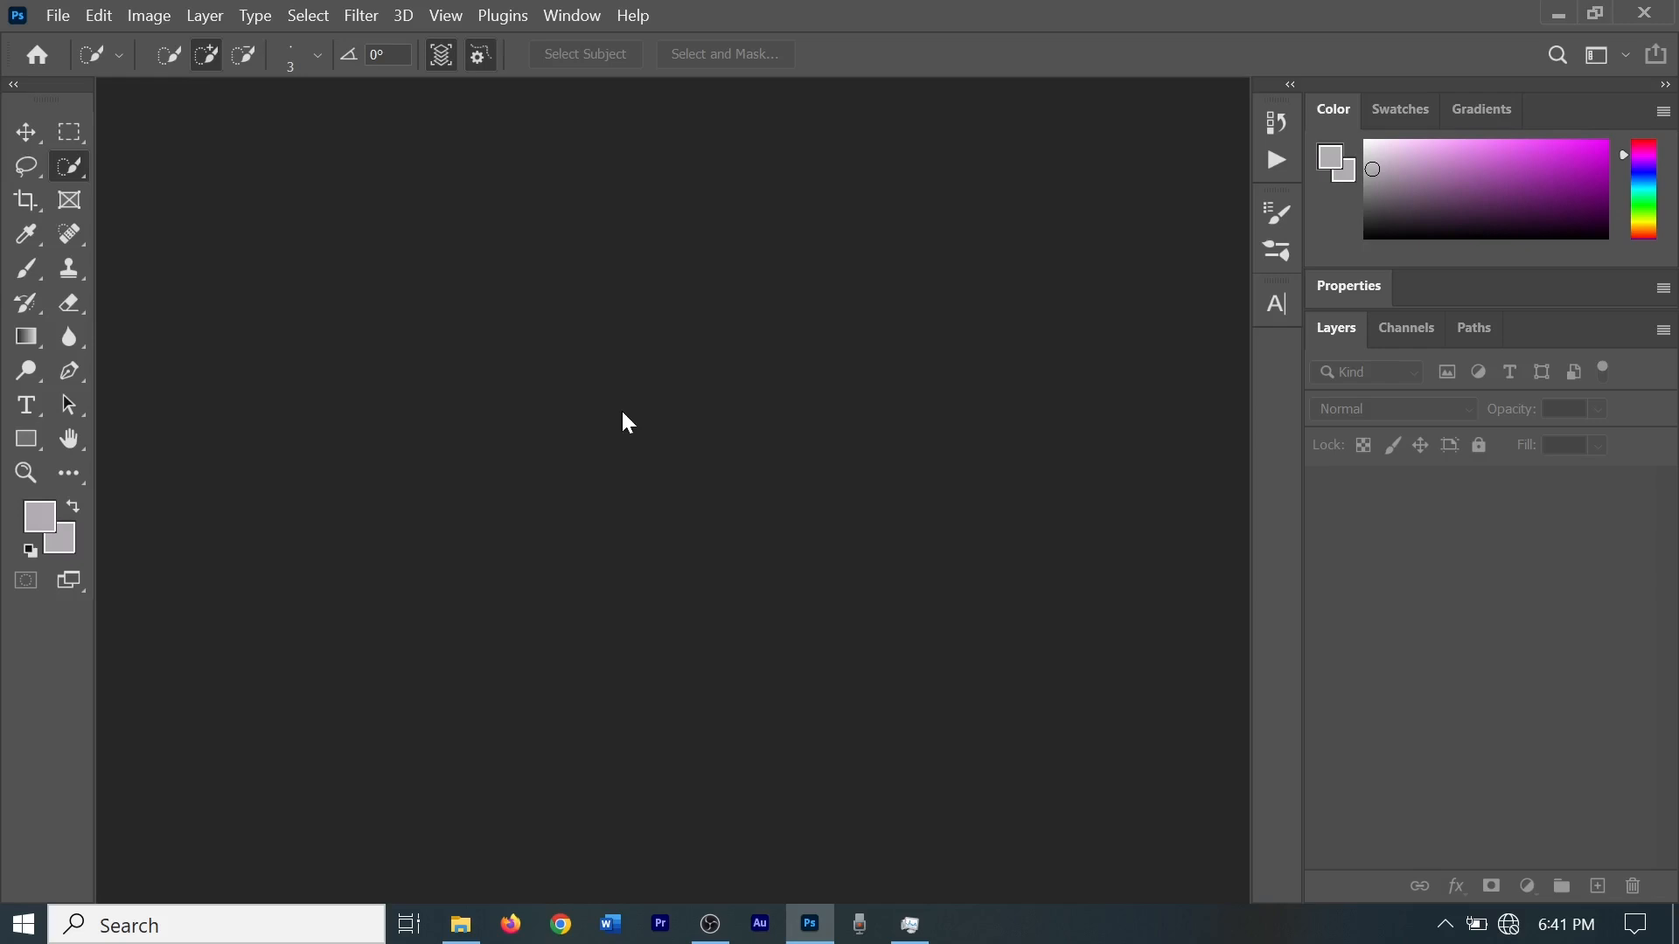
left_click(58, 17)
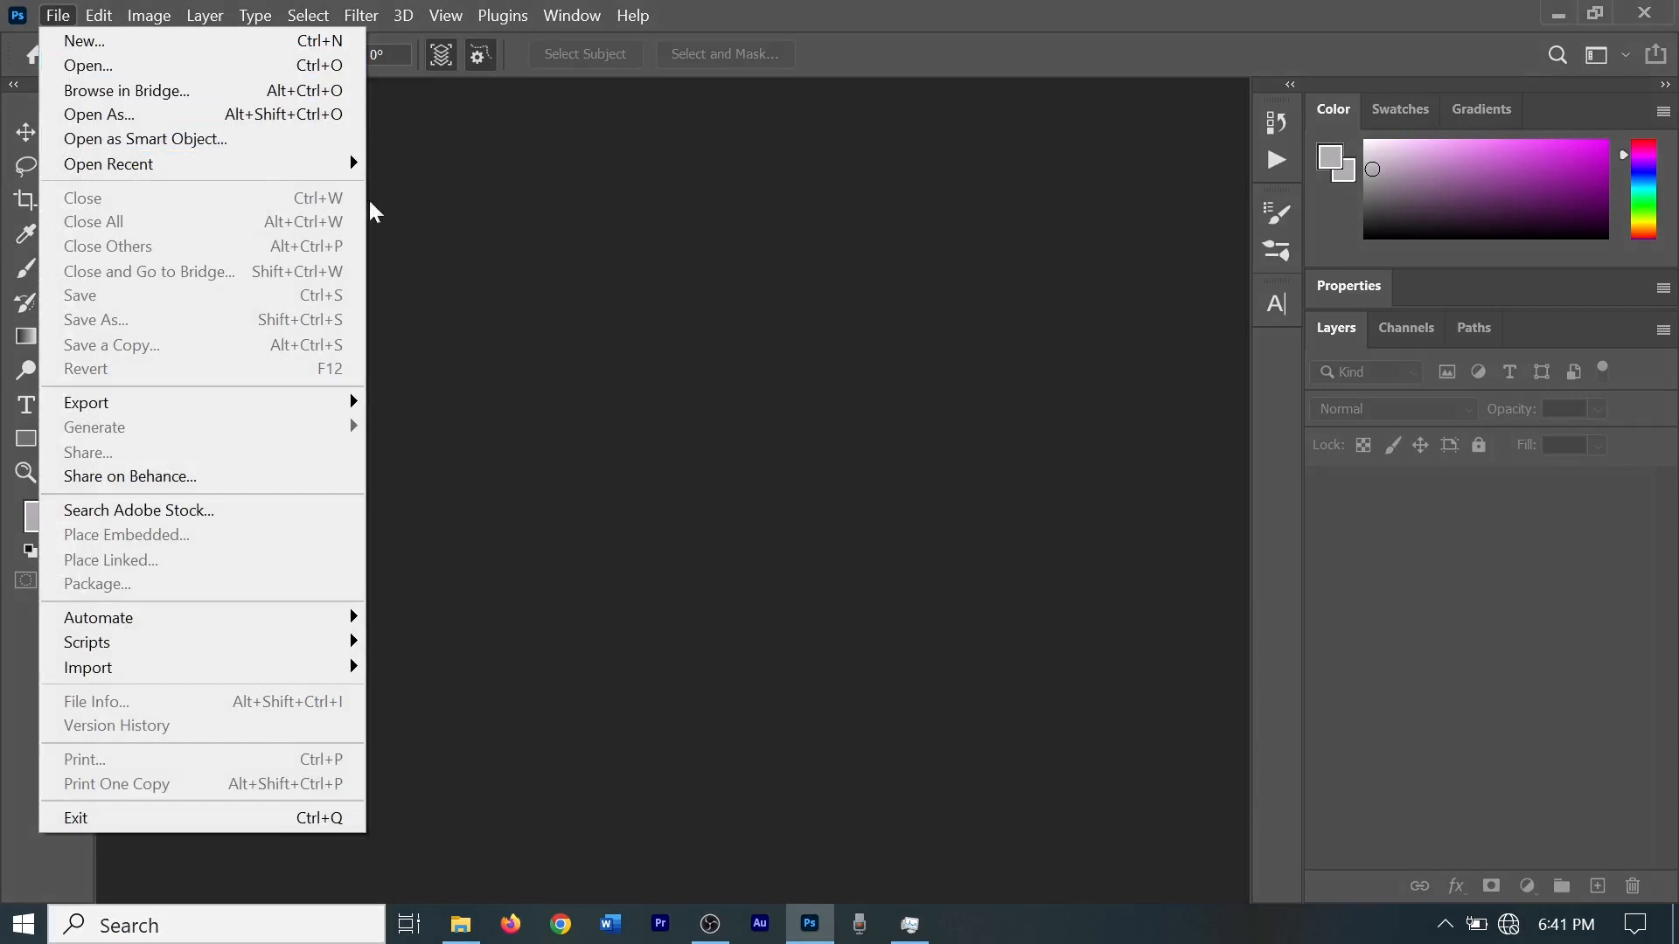
left_click(583, 306)
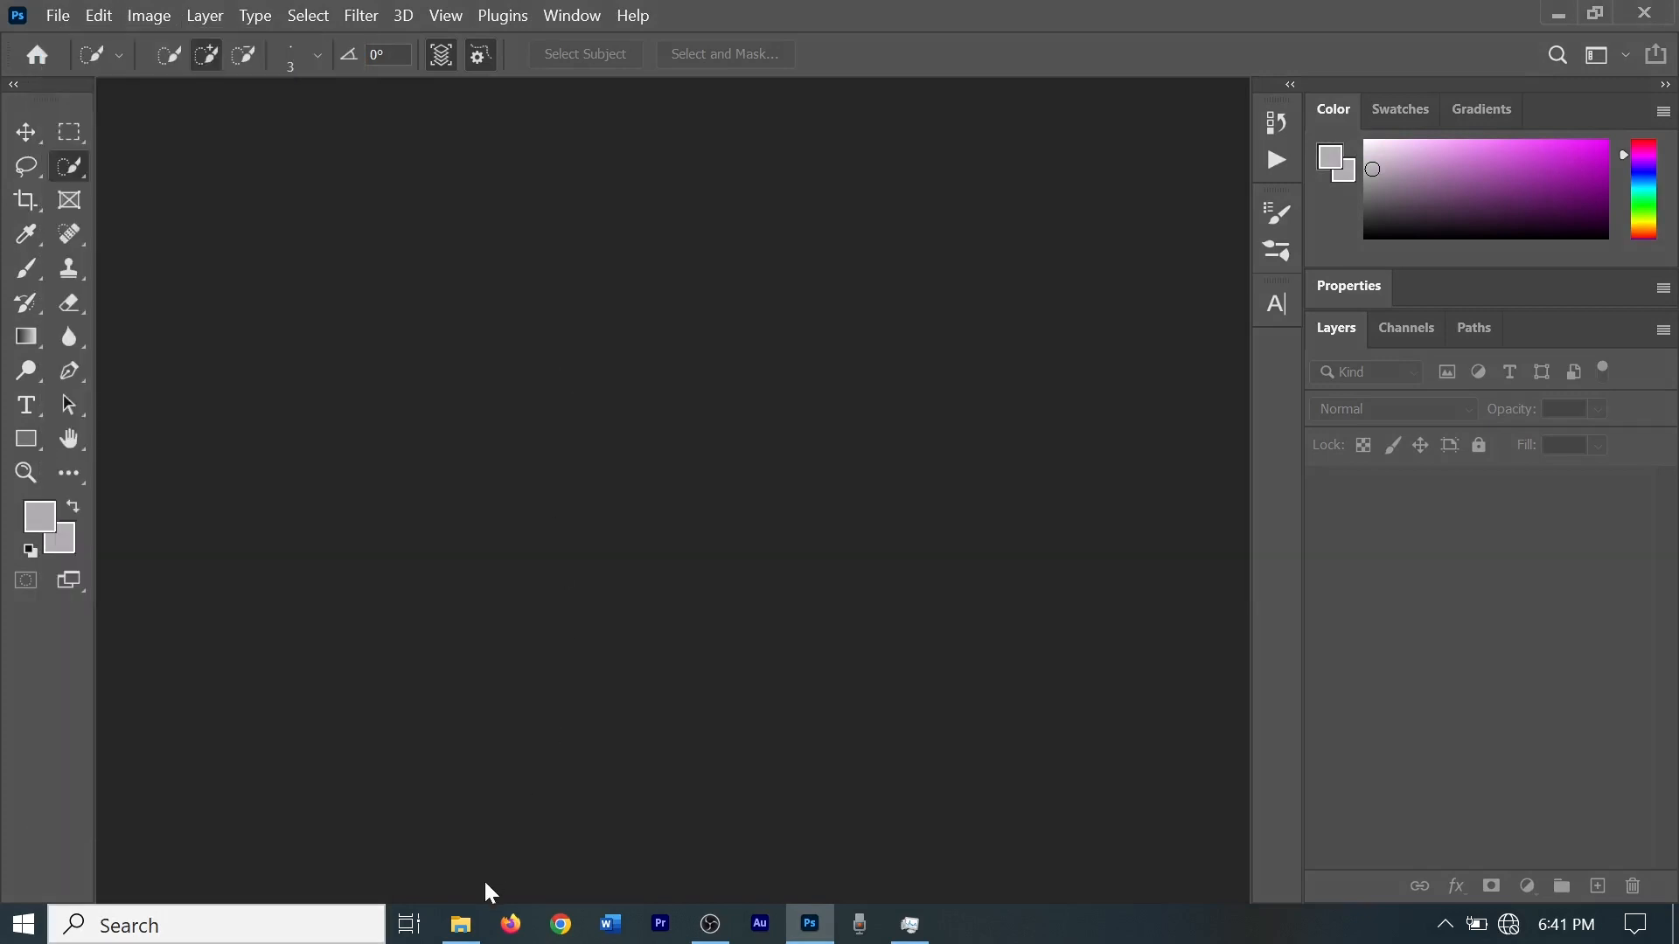
left_click(463, 927)
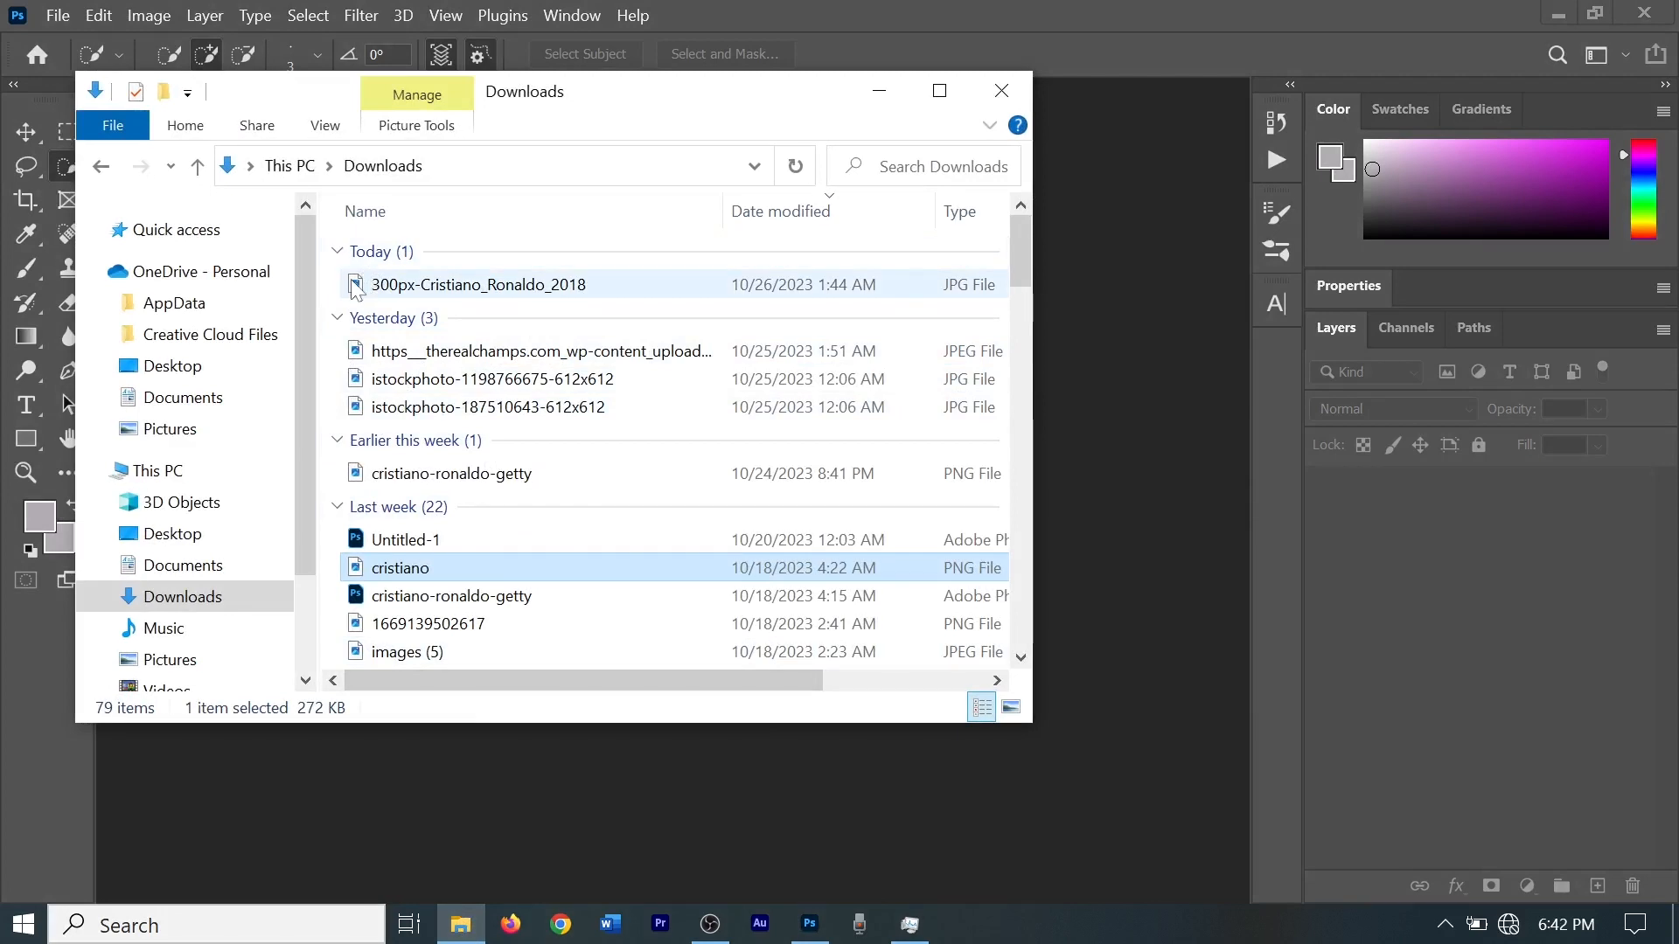
left_click_drag(357, 287, 1105, 479)
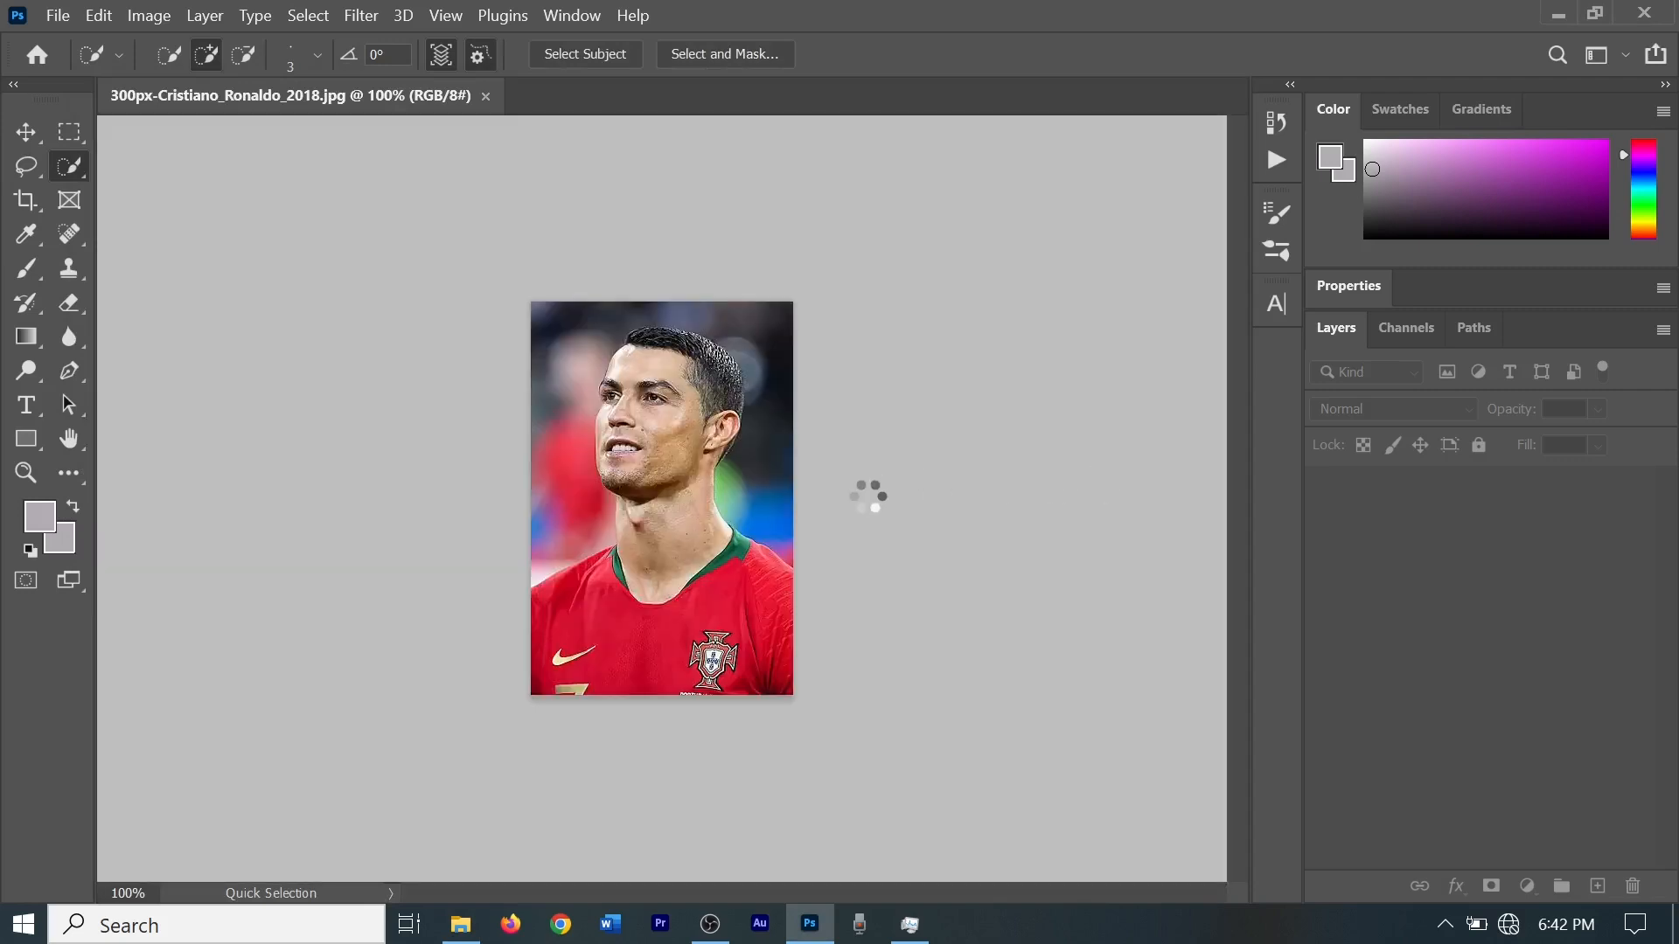
scroll(784, 531, "up", 4)
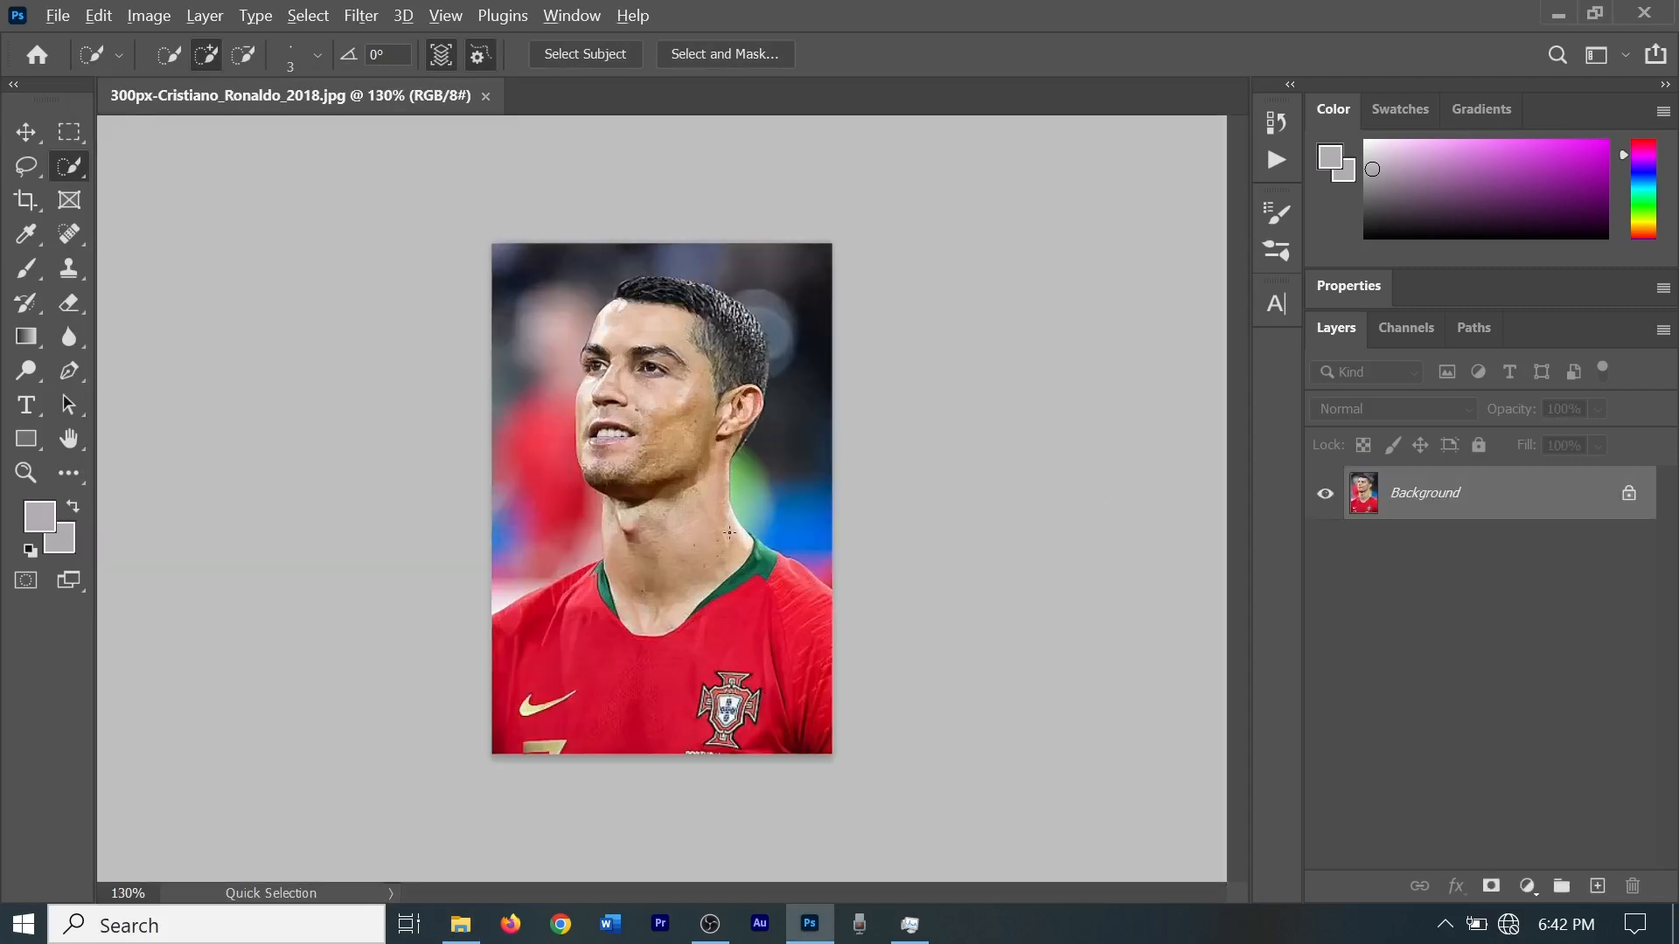
scroll(729, 533, "down", 1)
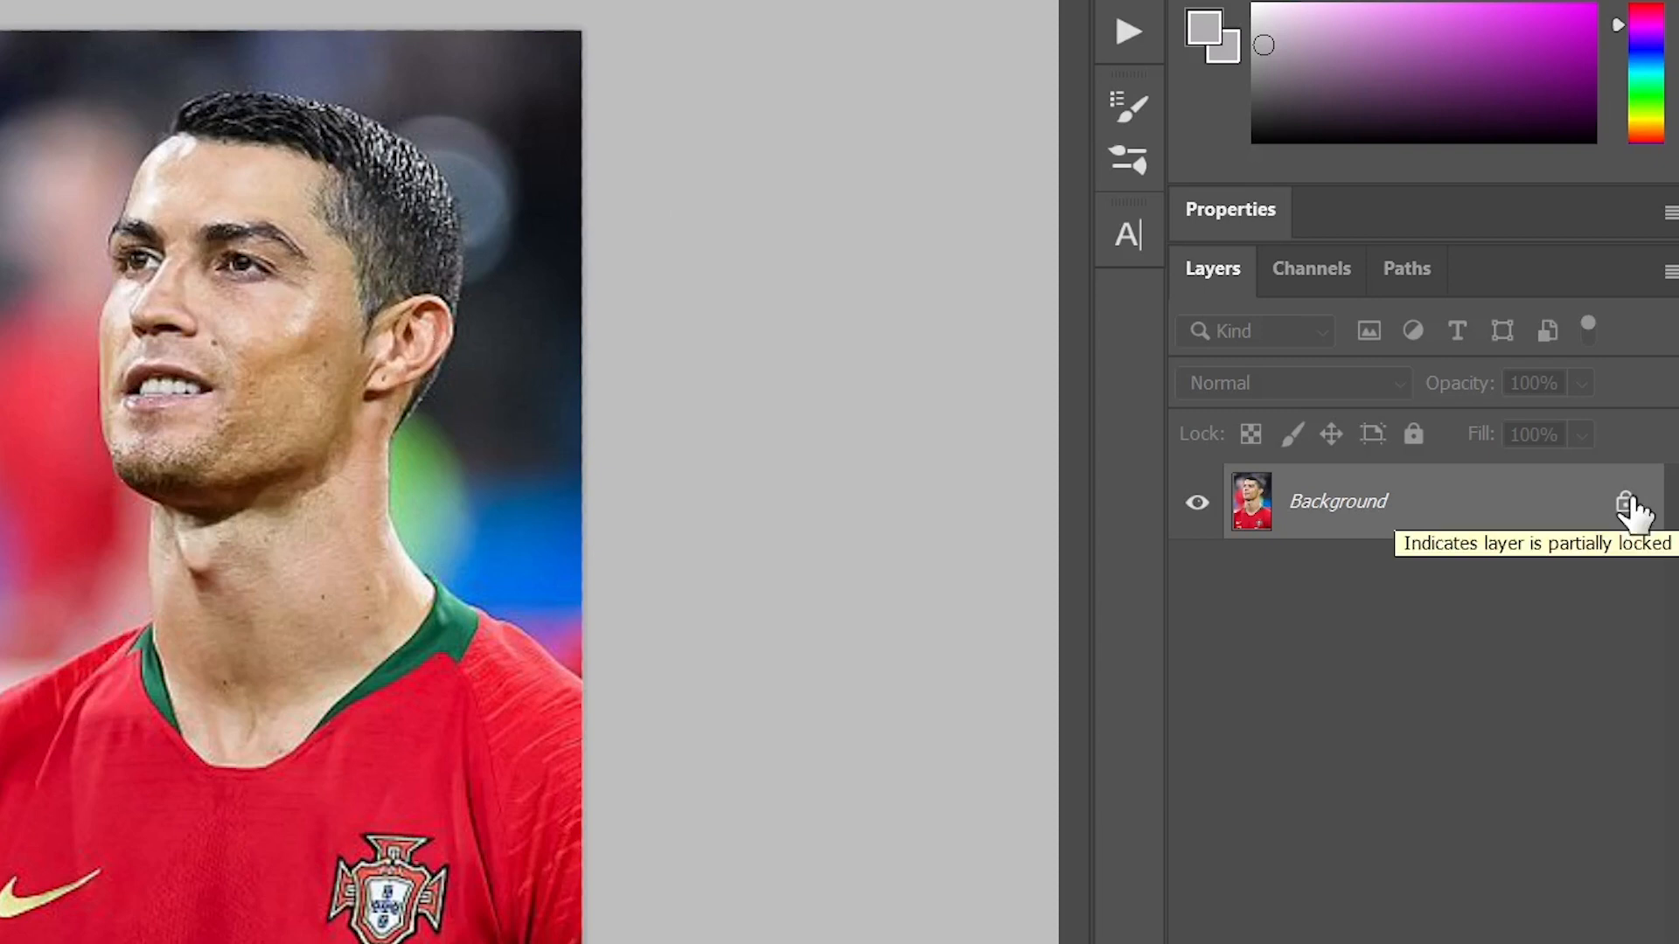
Unlock the Background layer and select the footballer with the Select Subject command.
left_click(1627, 505)
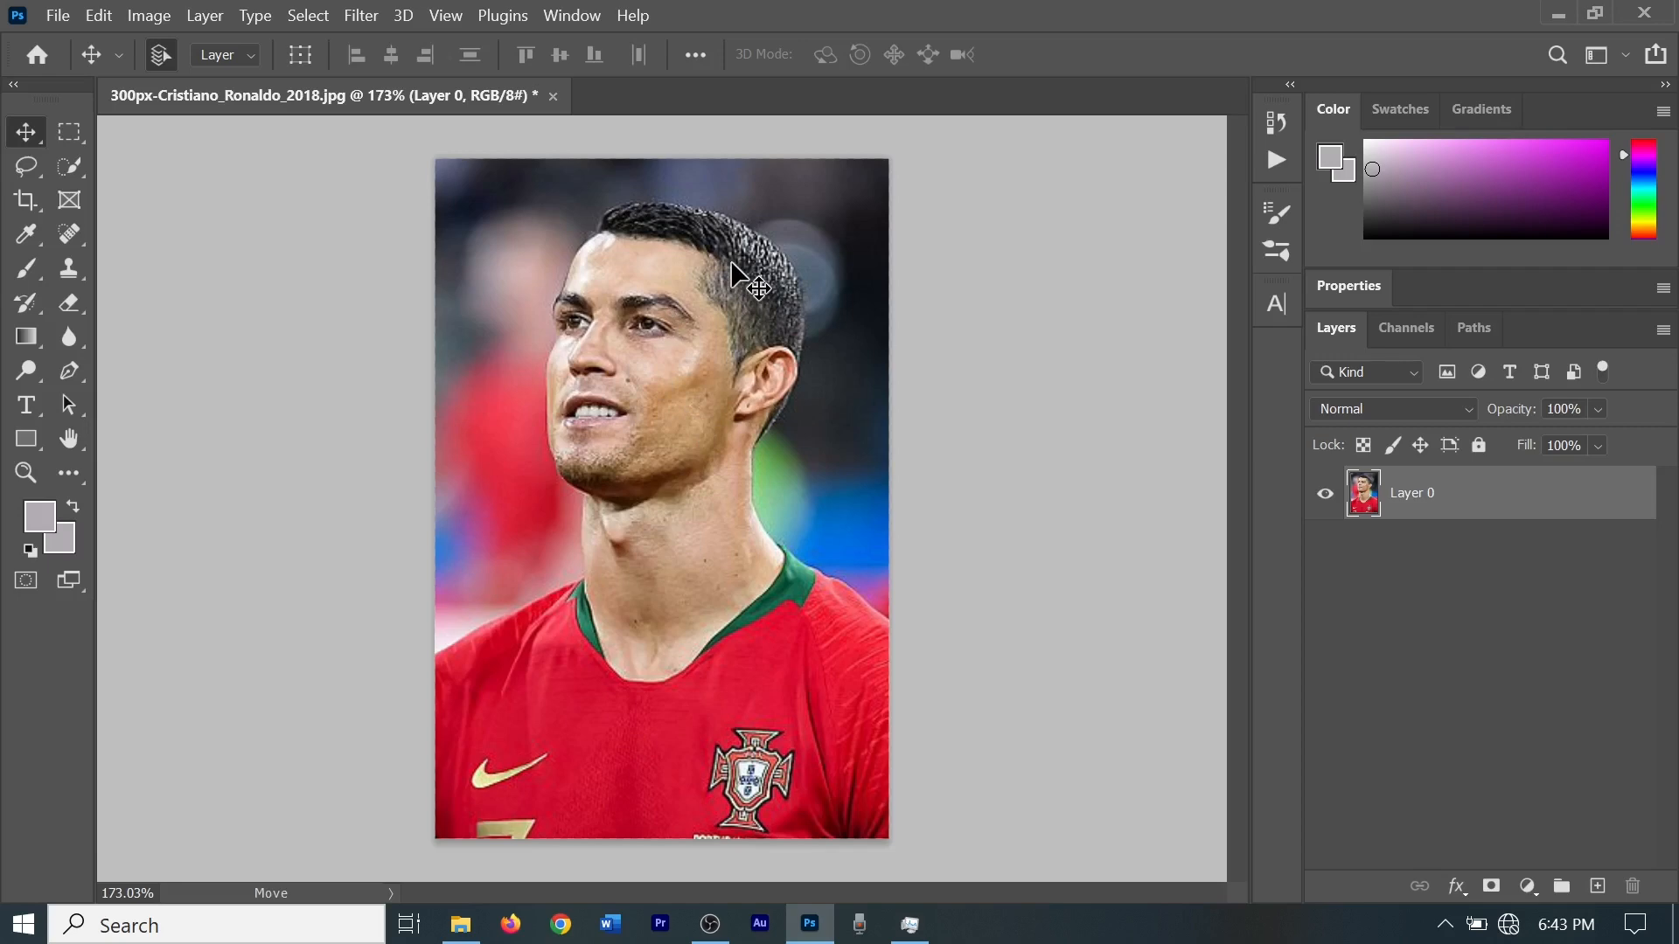
left_click(308, 15)
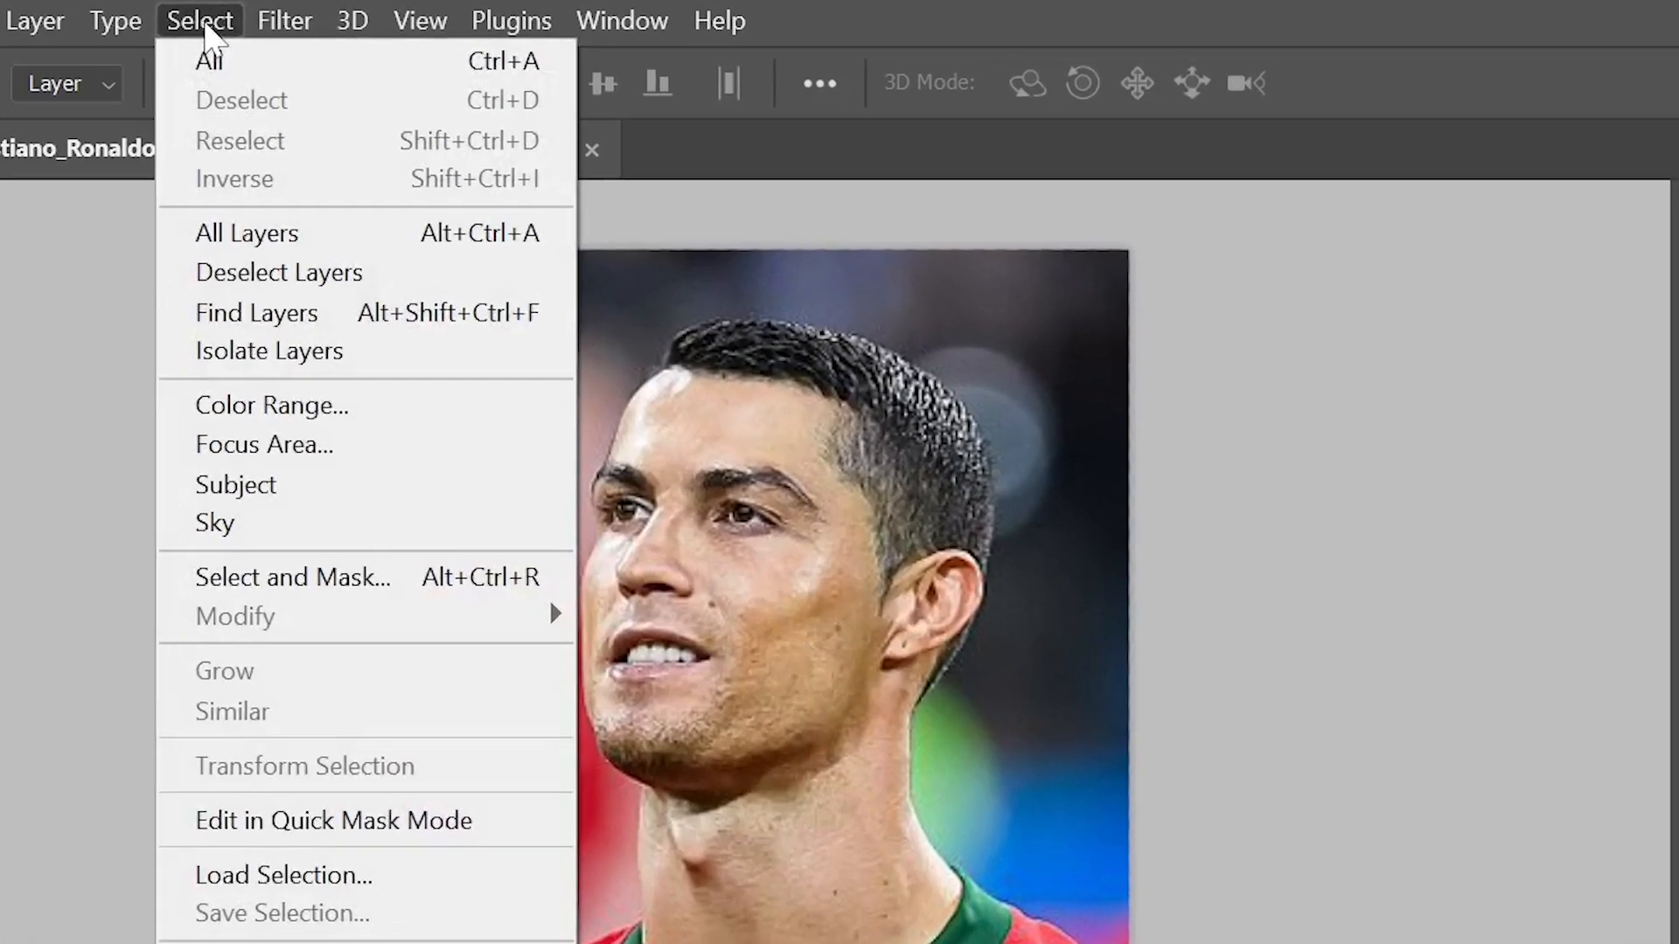
left_click(286, 483)
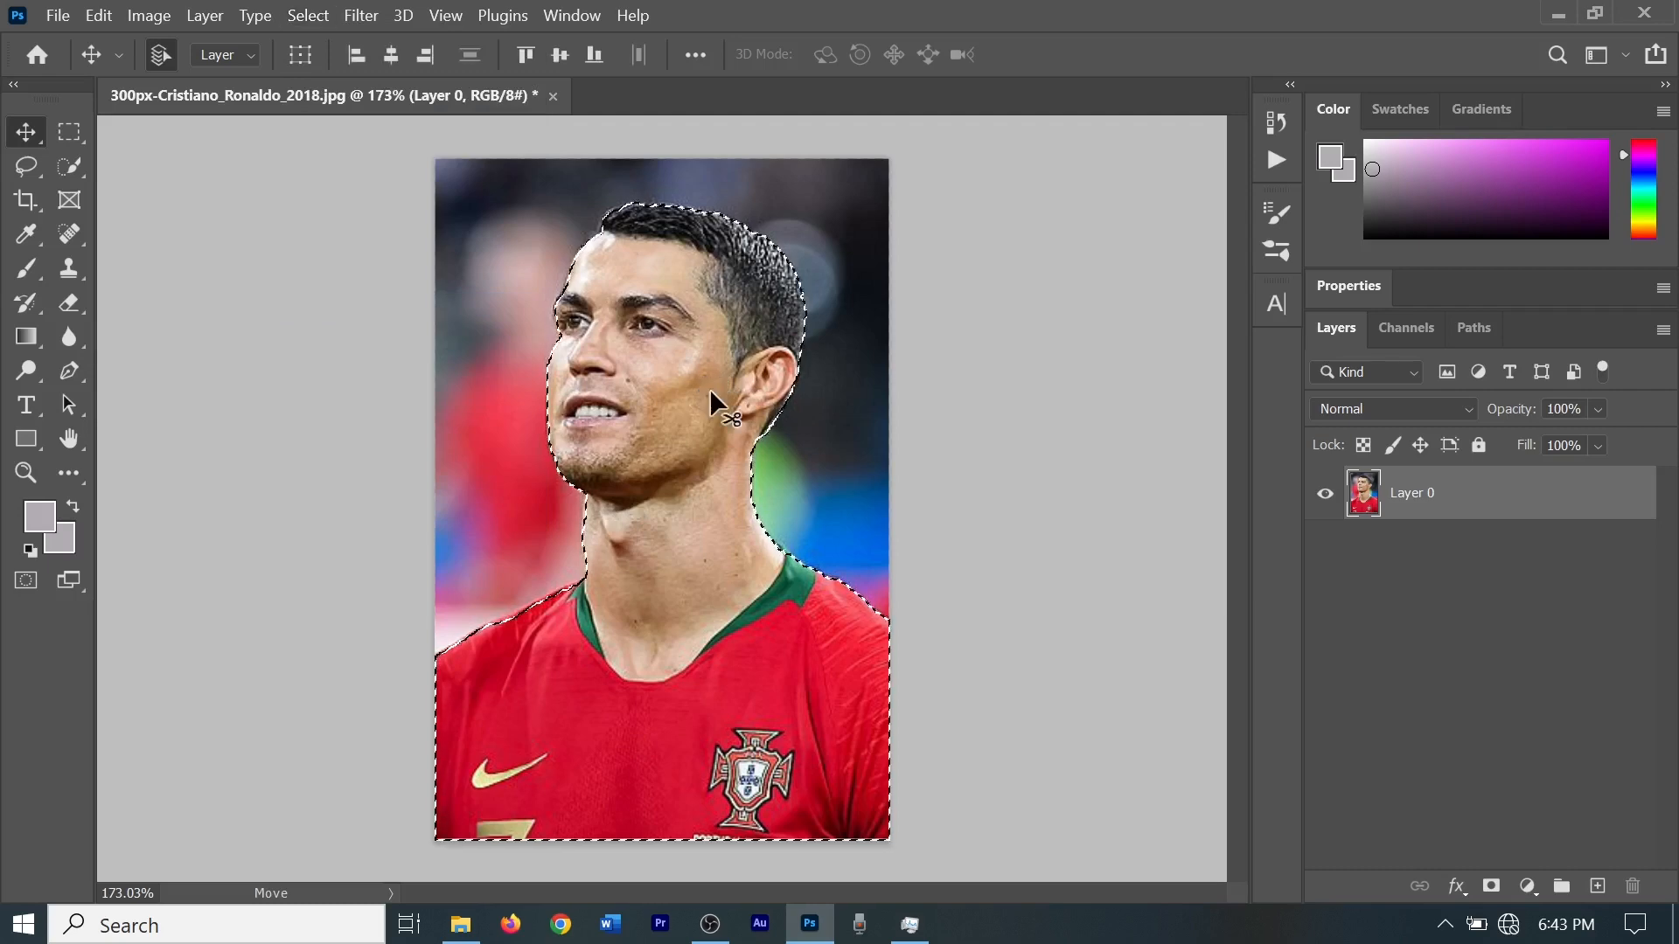
Expand the selection around the footballer by 1 pixel.
scroll(699, 397, "up", 2)
scroll(703, 397, "down", 2)
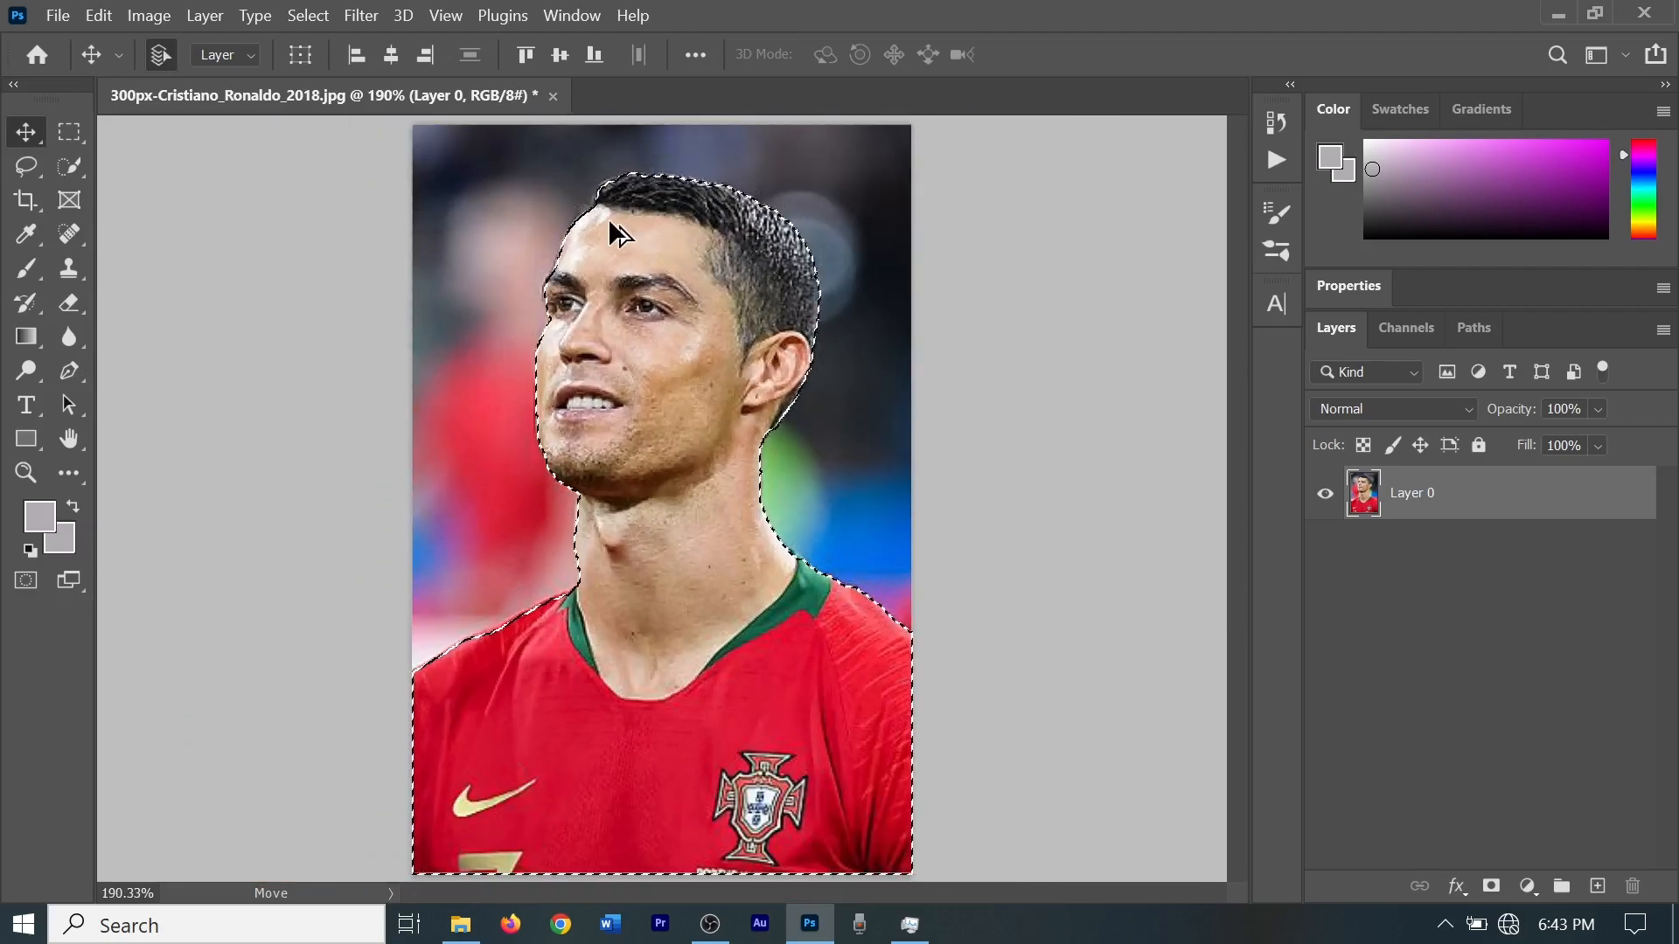
scroll(607, 218, "up", 3)
scroll(601, 213, "down", 3)
scroll(584, 516, "up", 2)
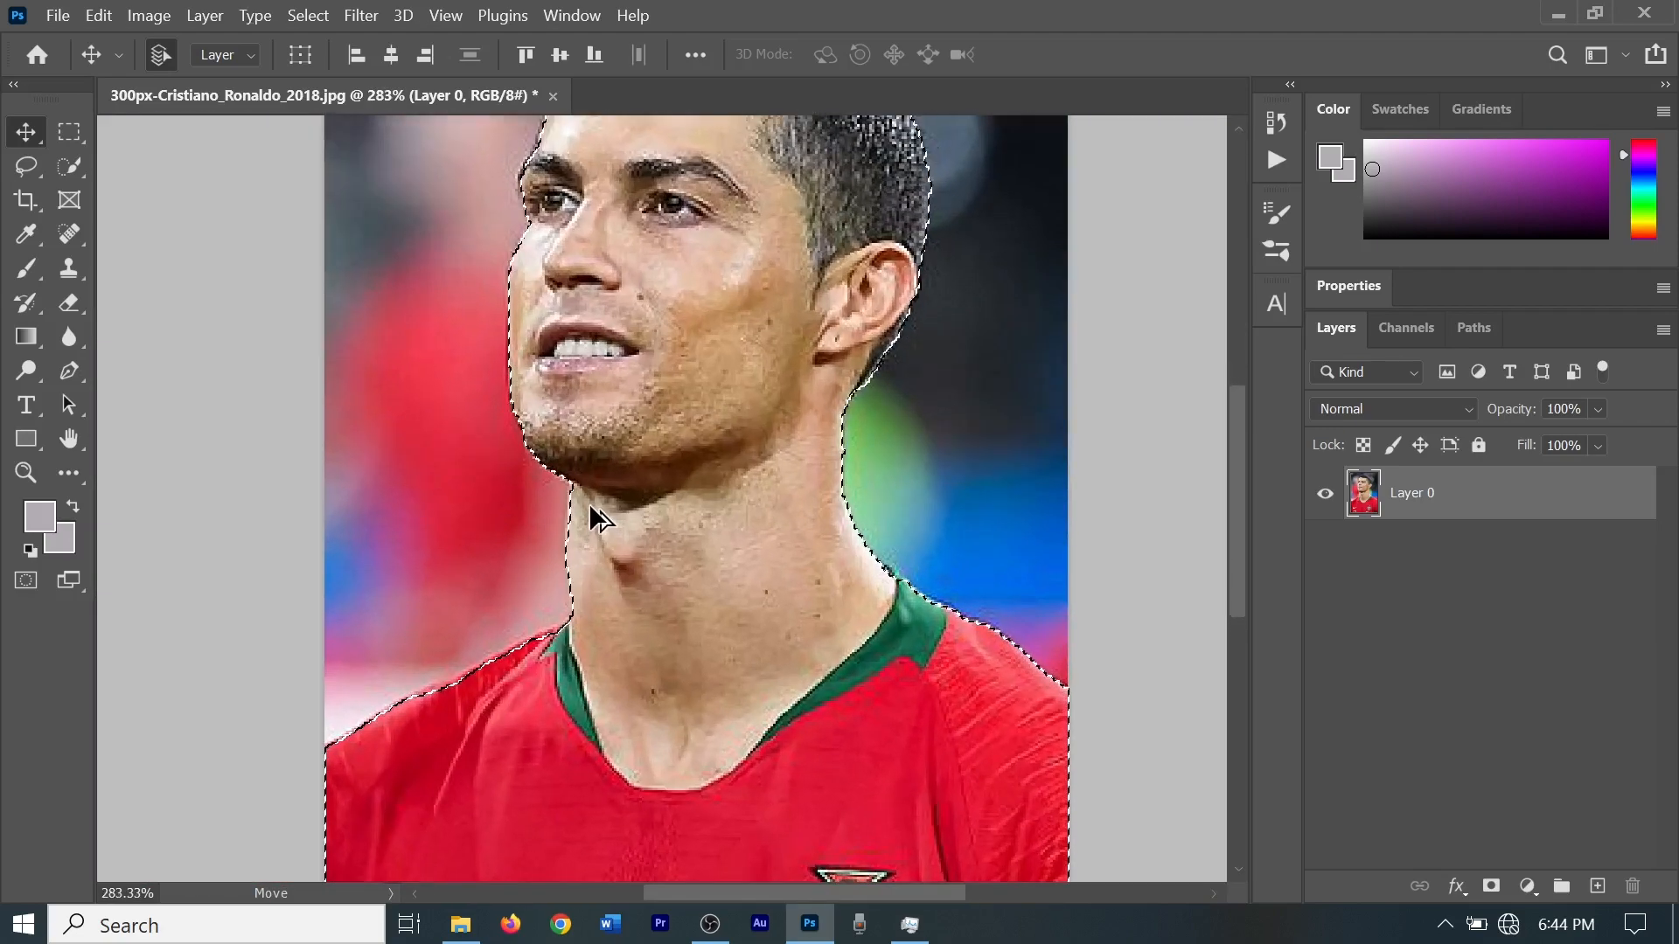
scroll(627, 630, "up", 2)
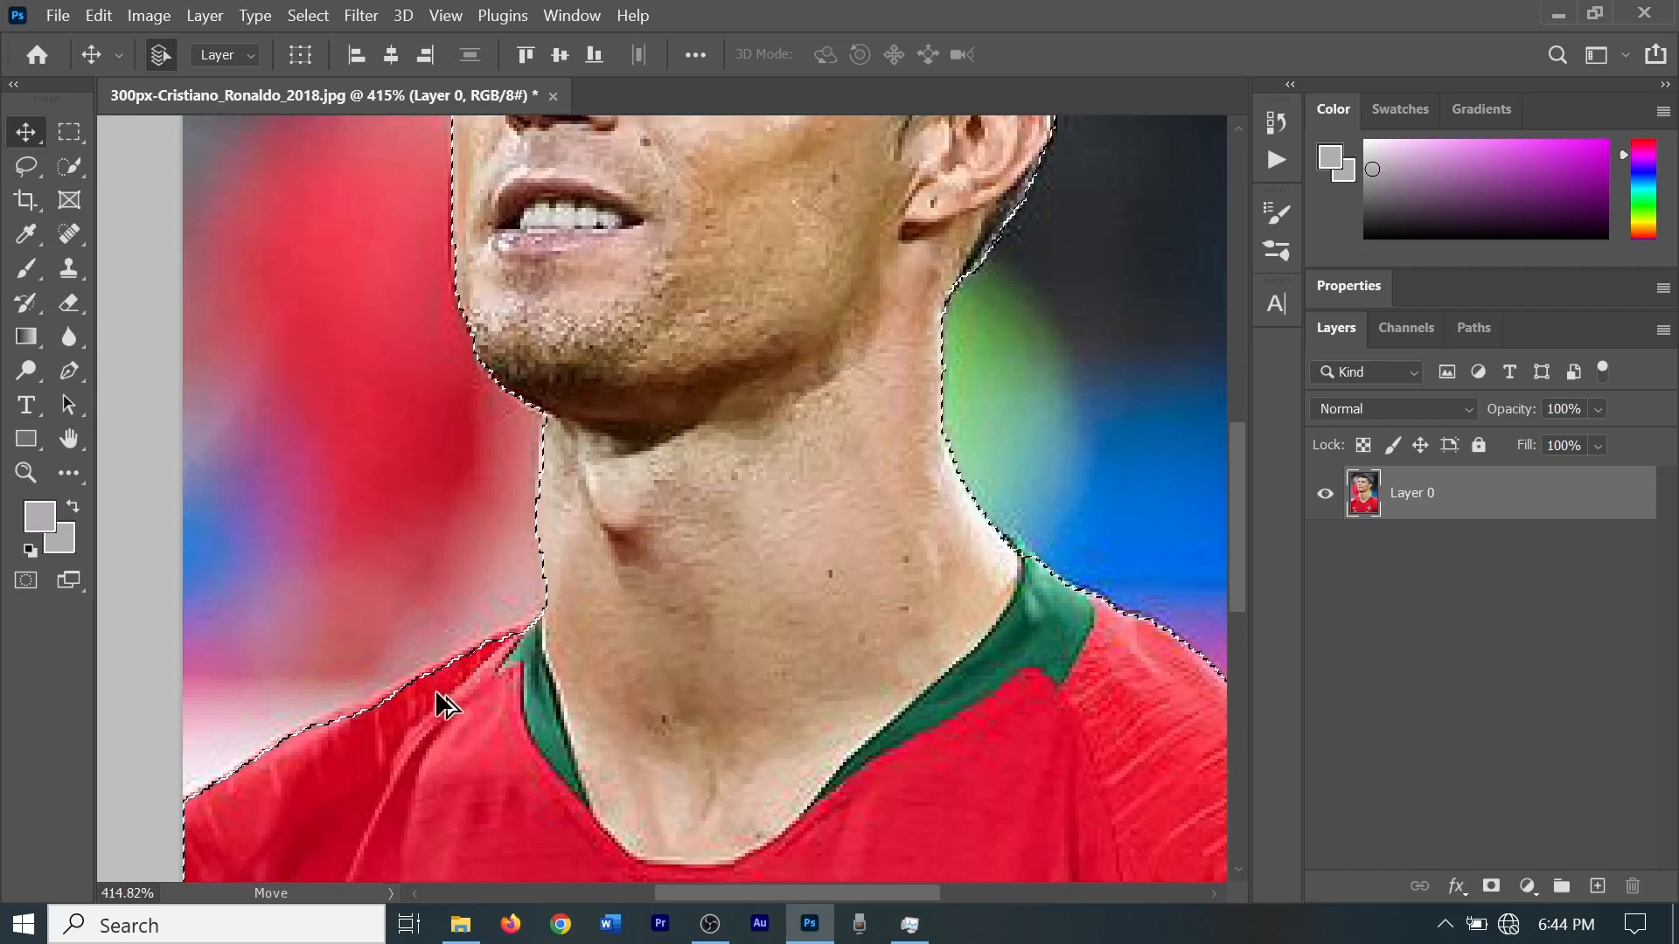
scroll(558, 586, "down", 5)
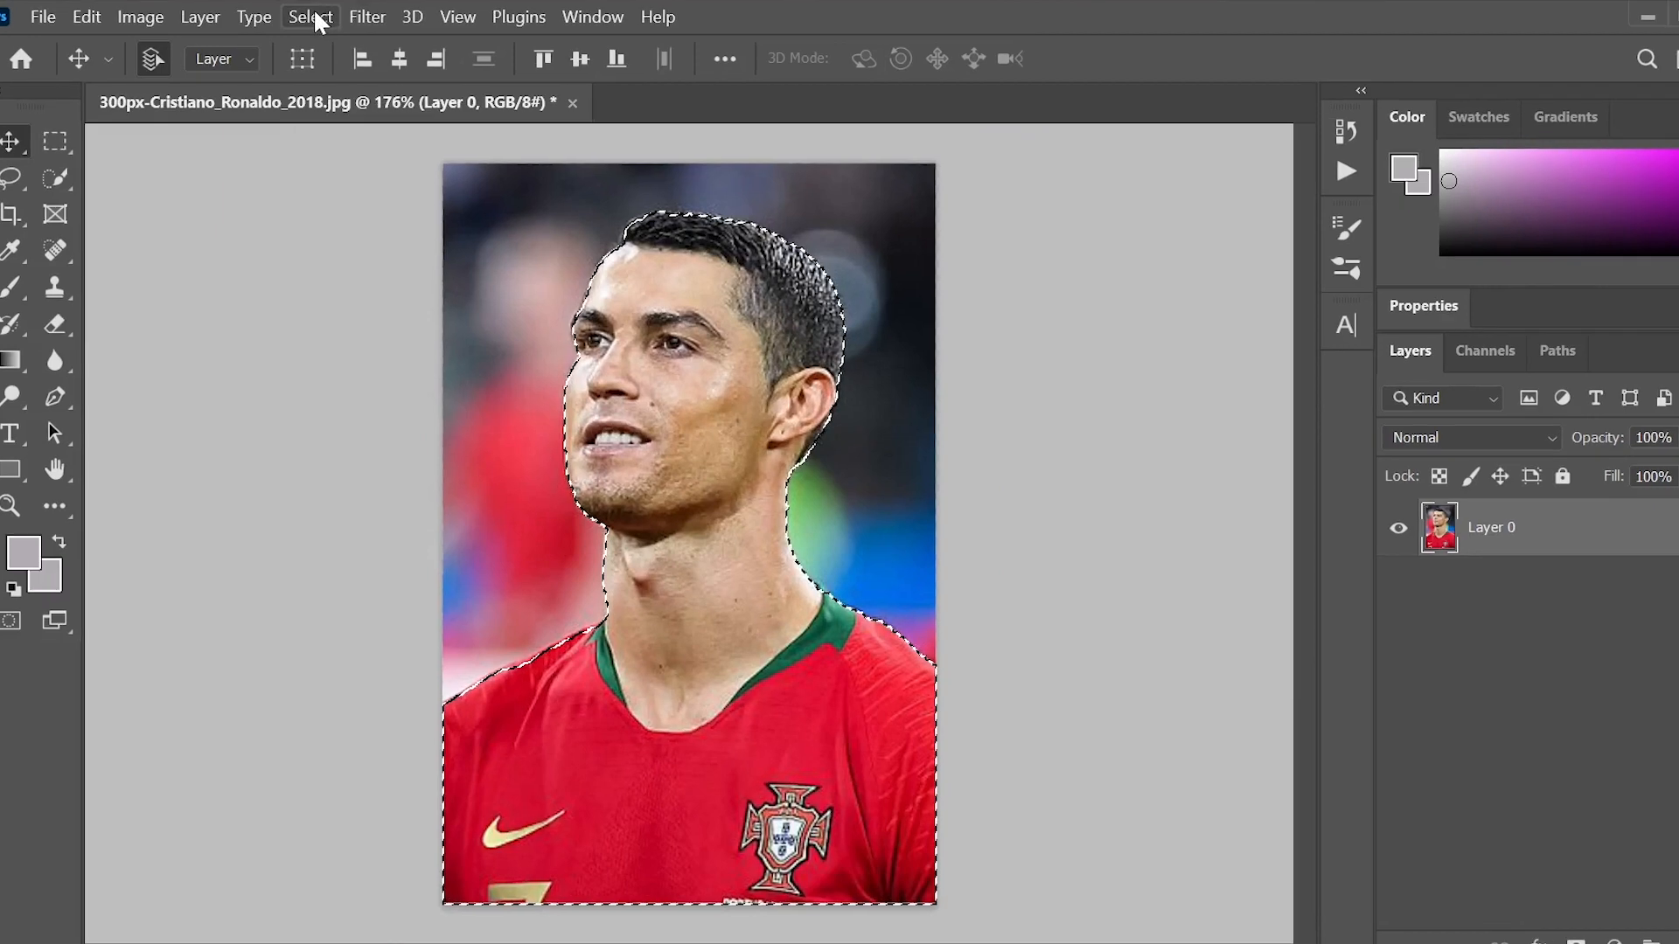
left_click(308, 14)
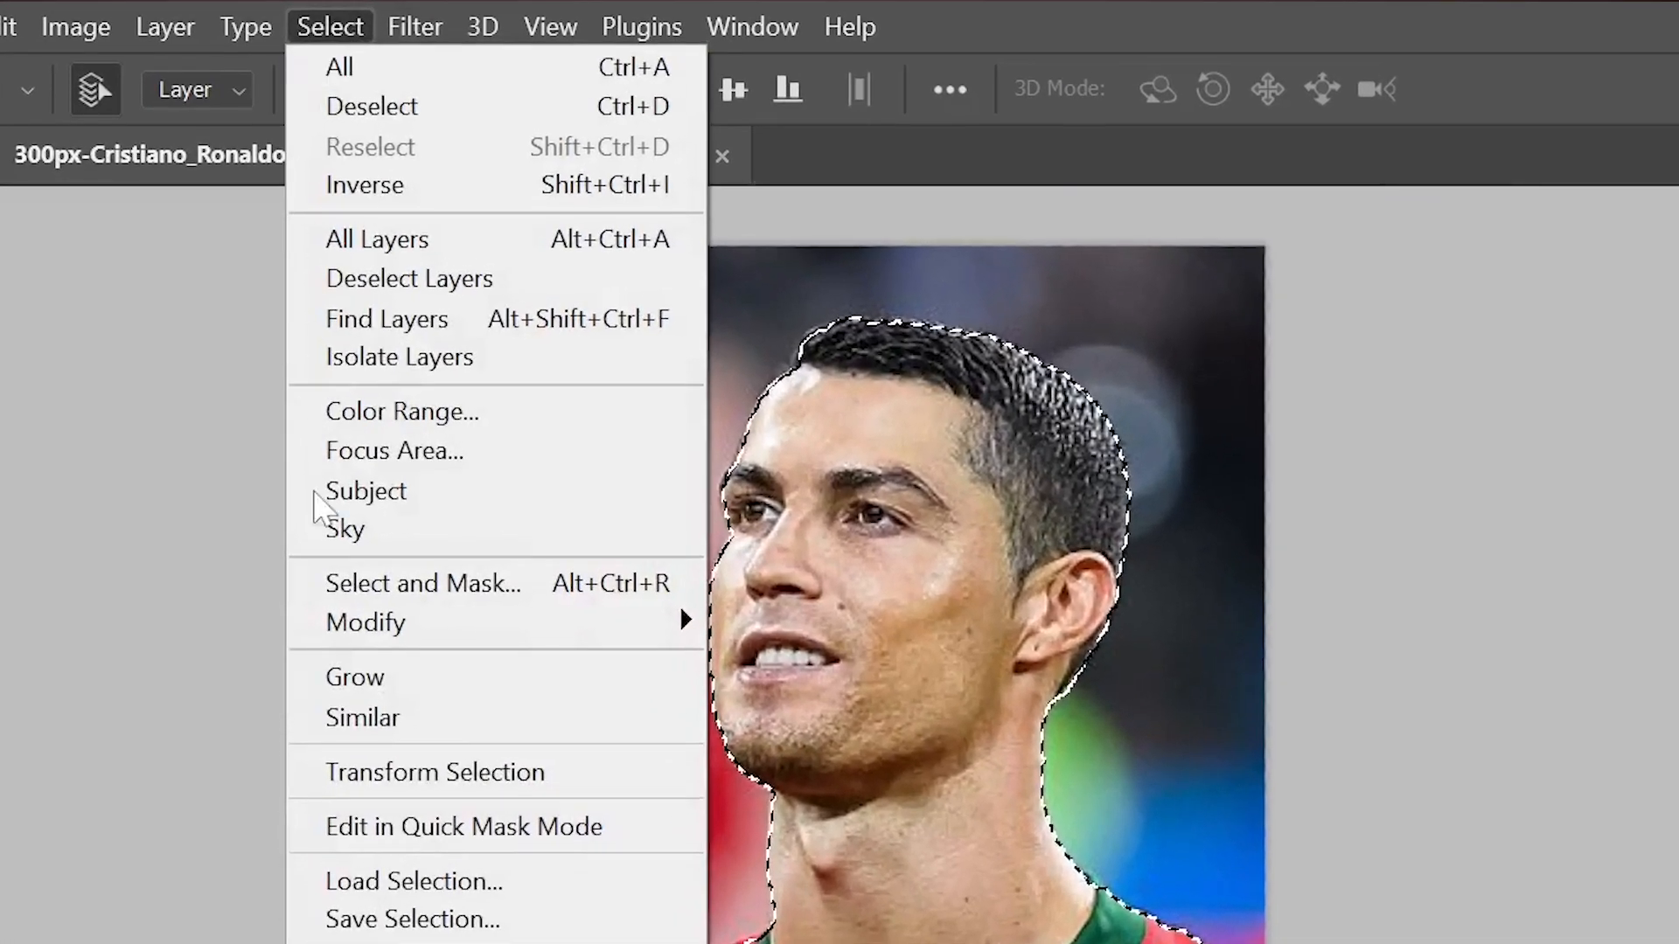
mouse_move(359, 638)
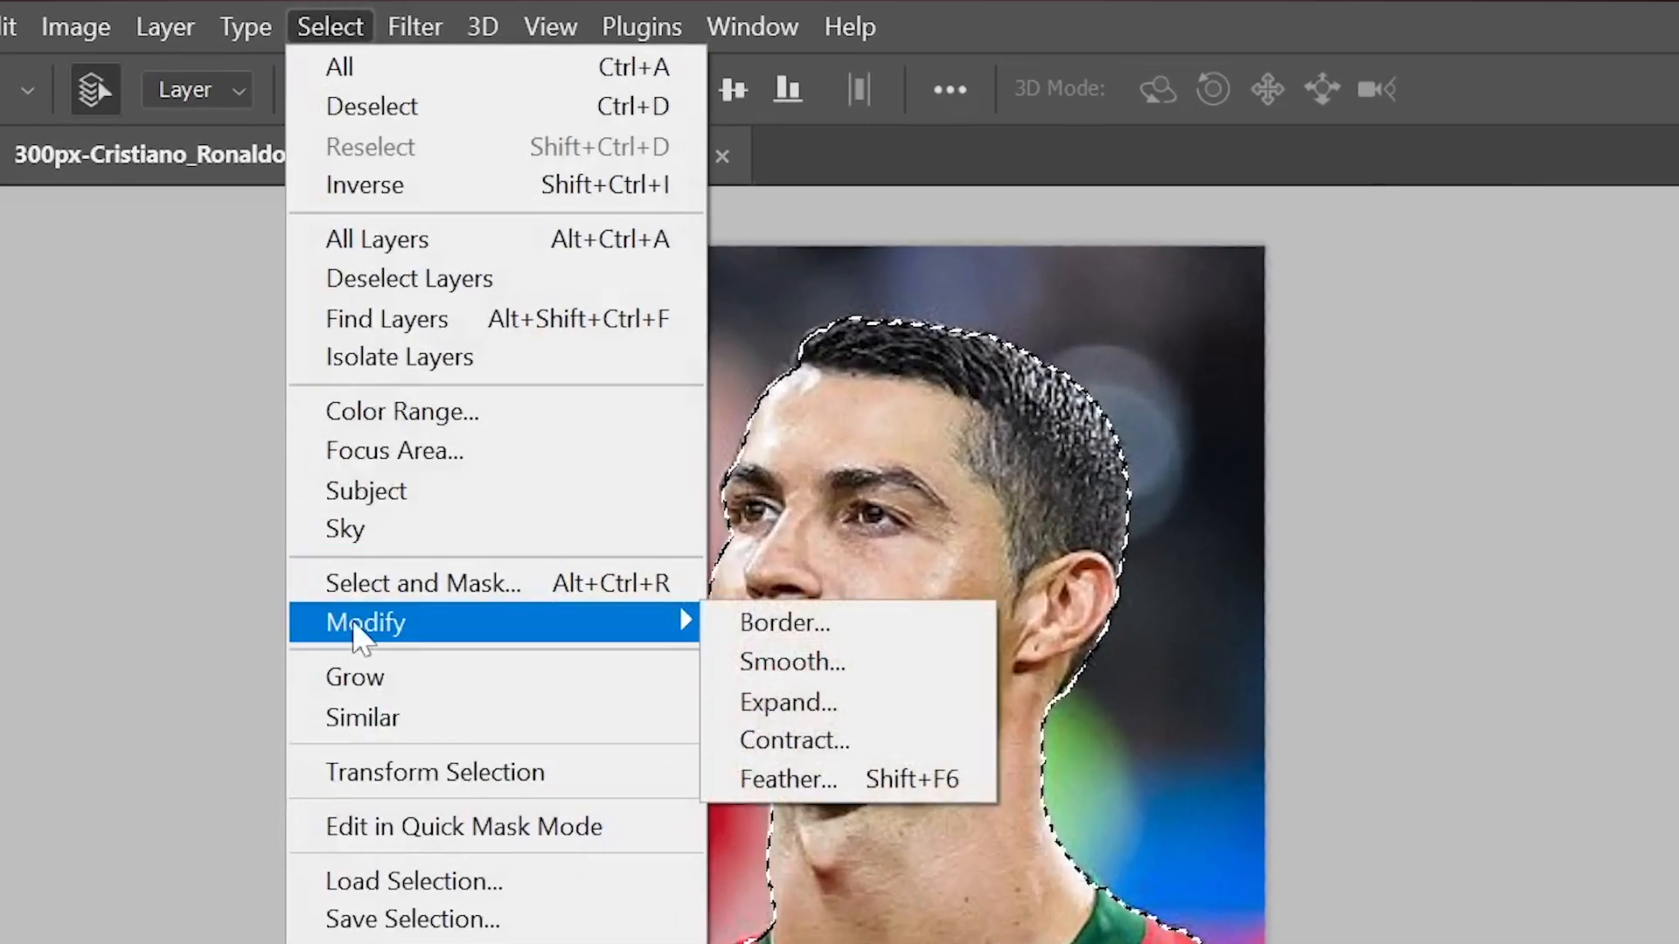
left_click(858, 702)
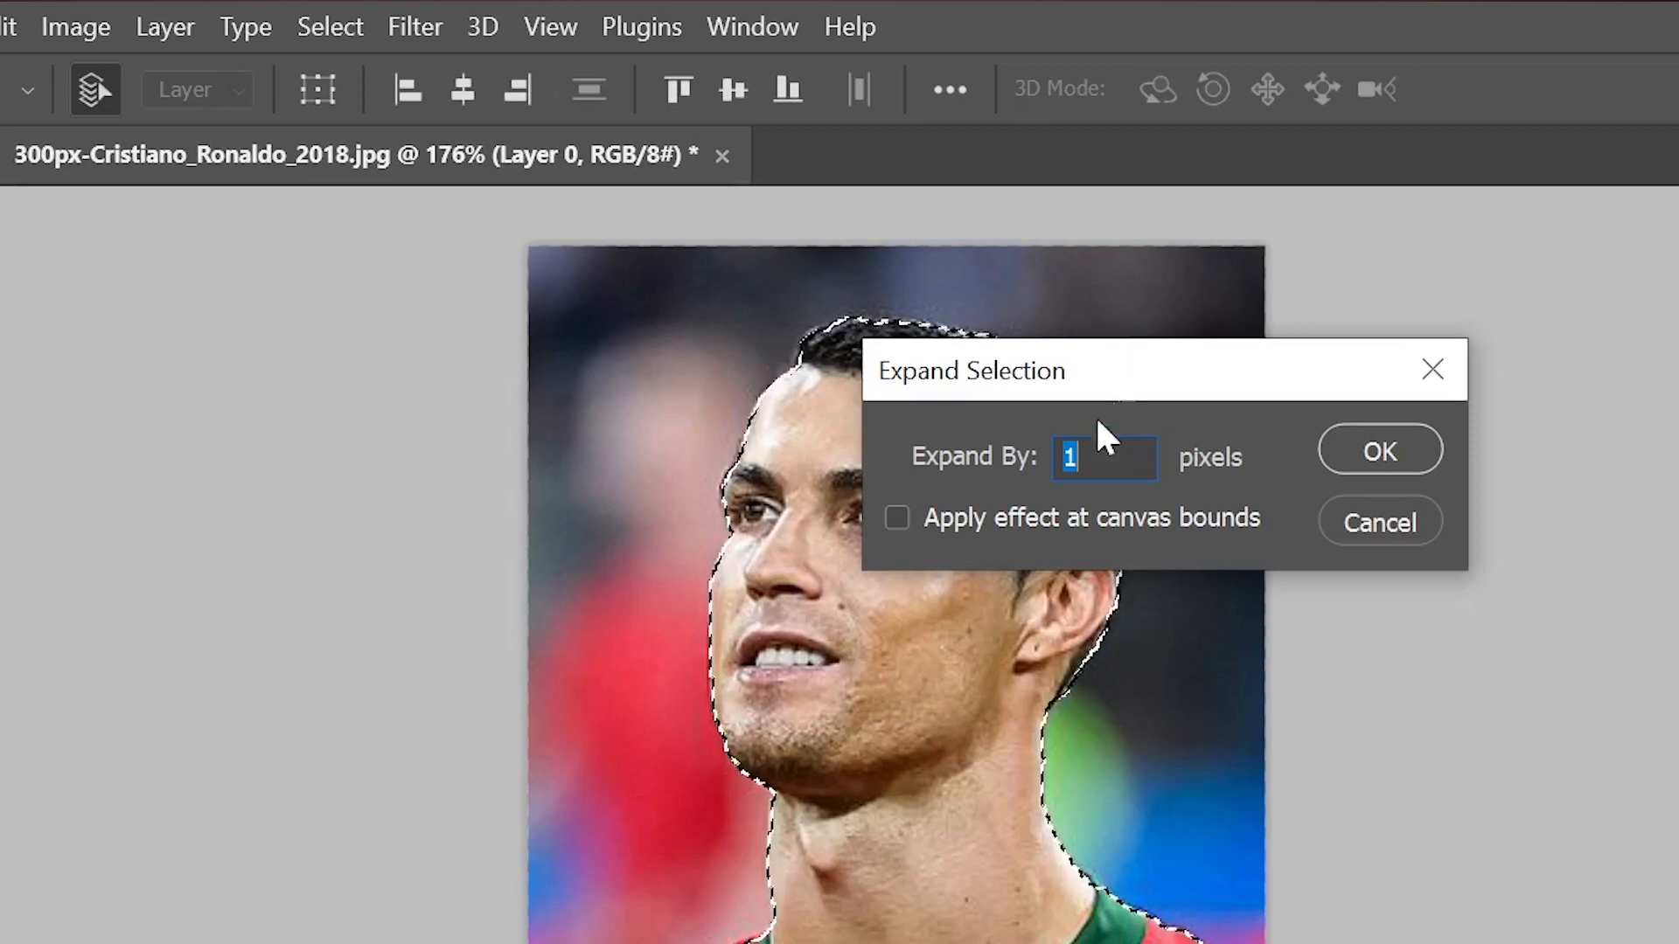
left_click(1369, 441)
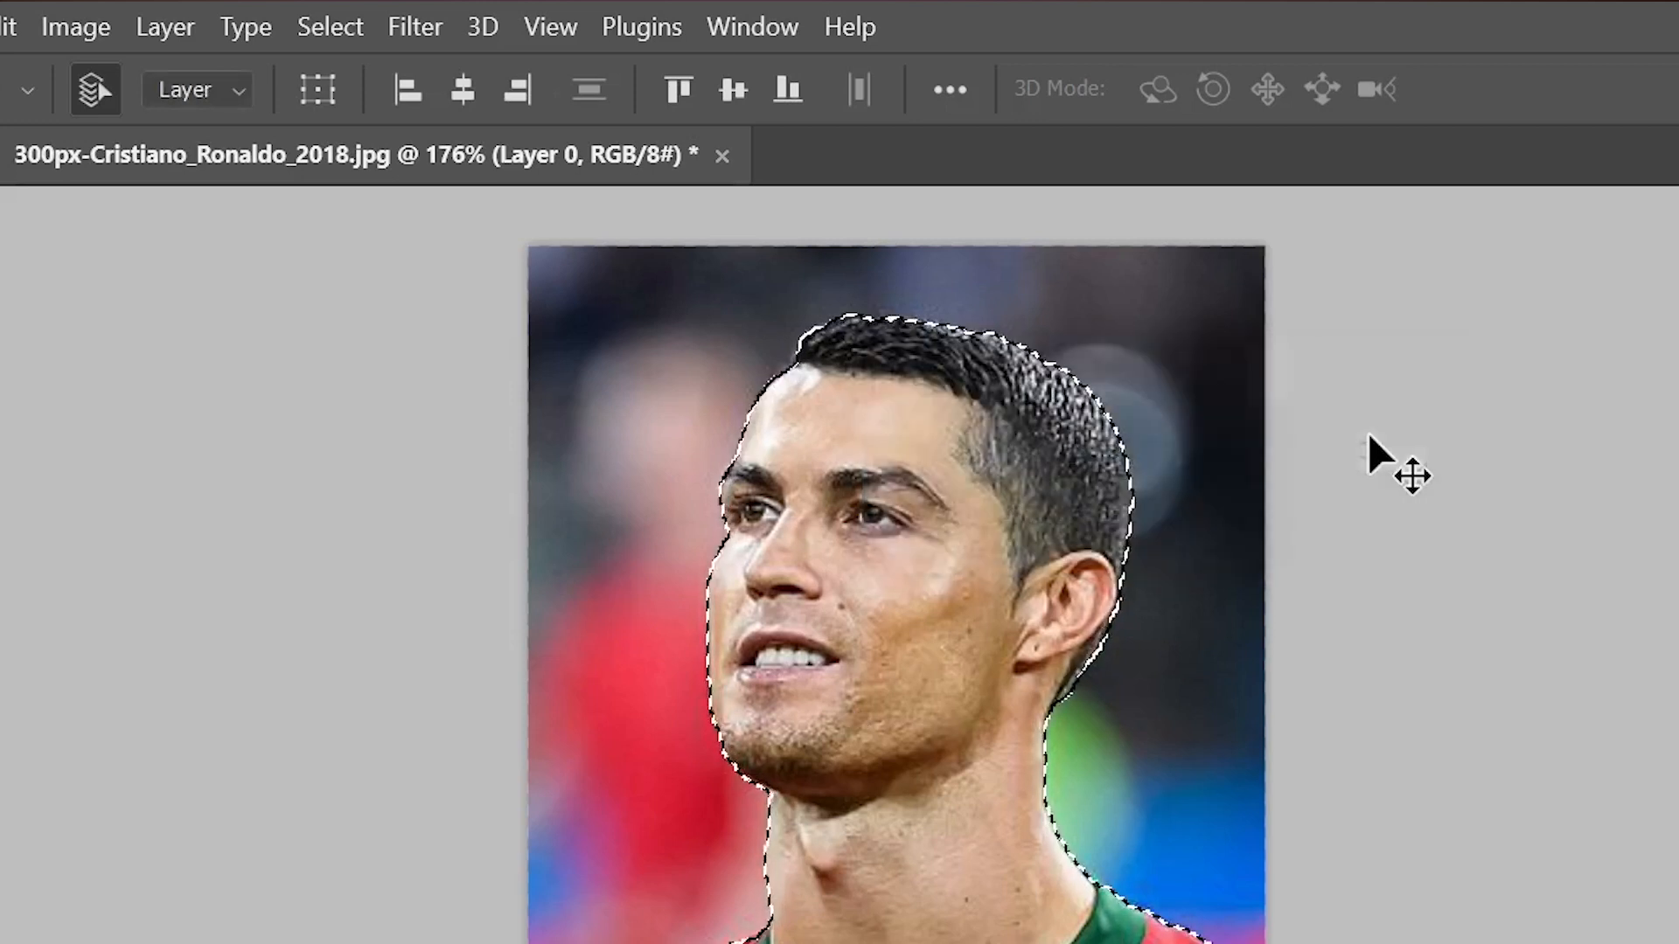
Feather the footballer's selection with a radius of 1 pixel.
scroll(1041, 682, "up", 5)
scroll(1041, 682, "down", 3)
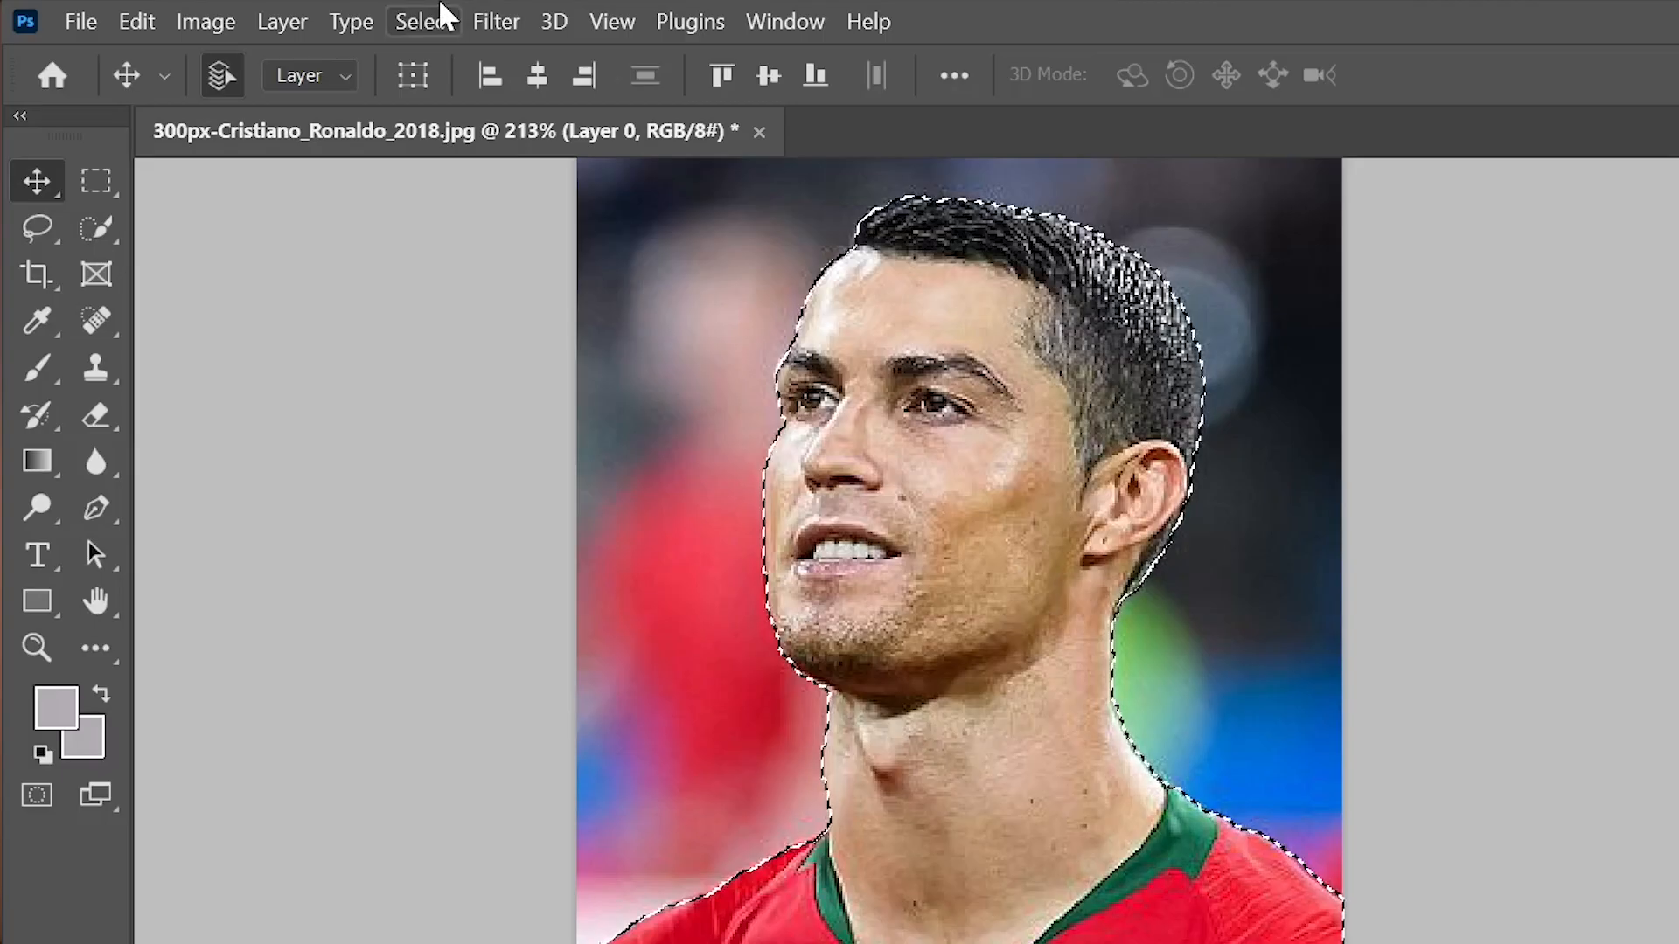
left_click(442, 17)
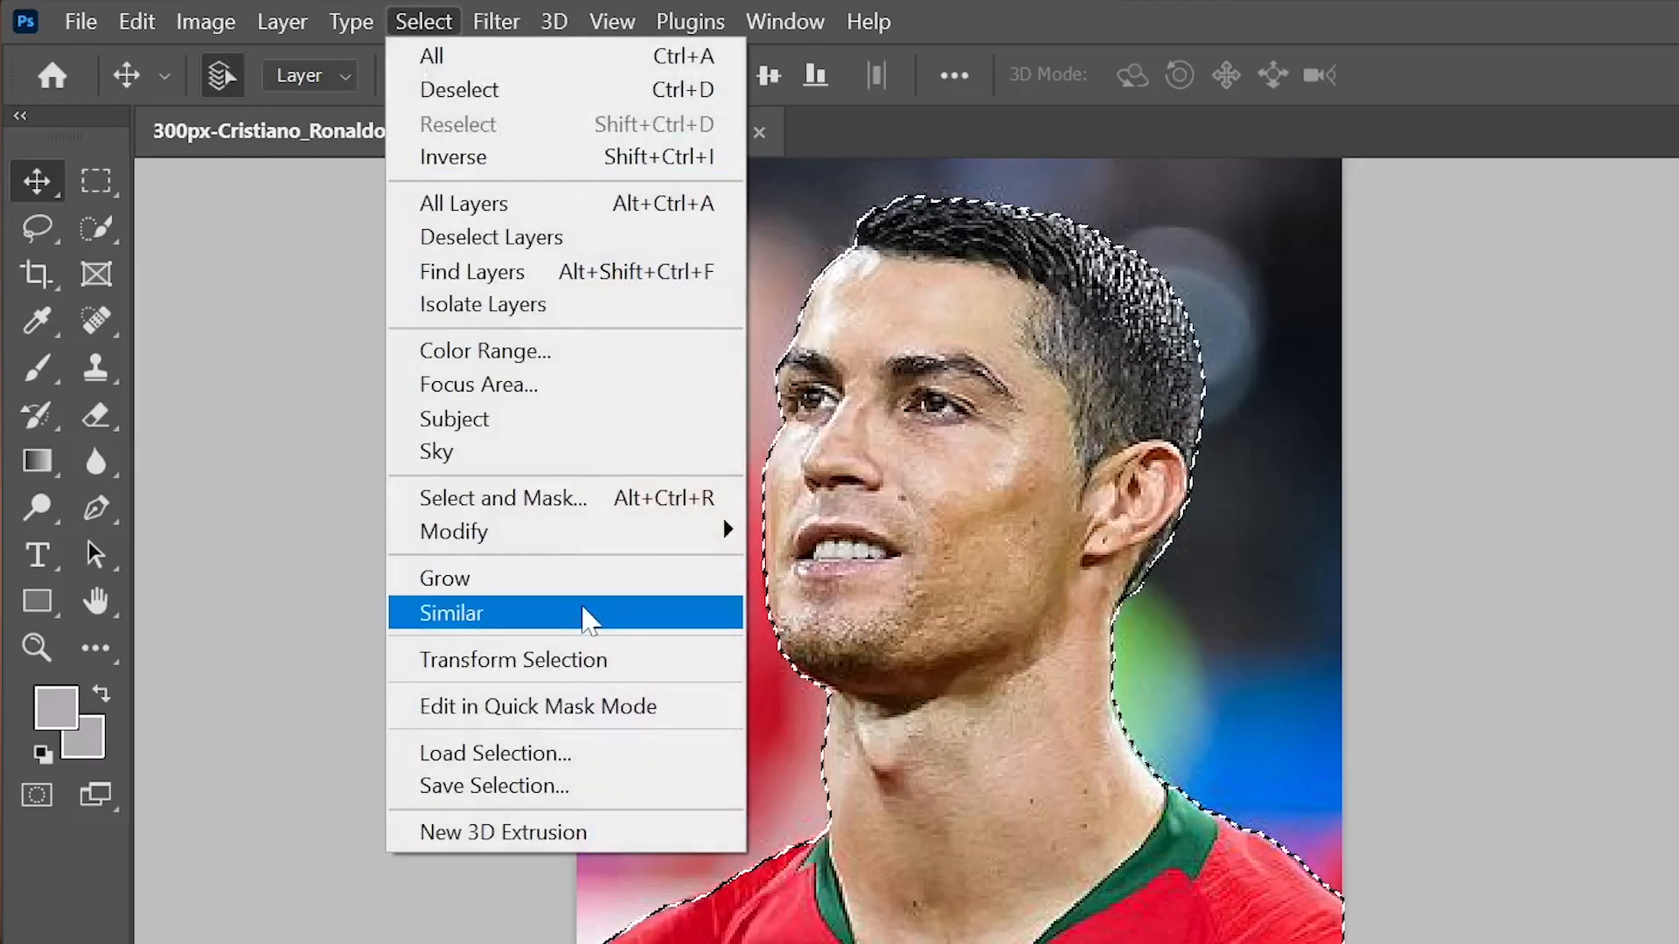
mouse_move(570, 543)
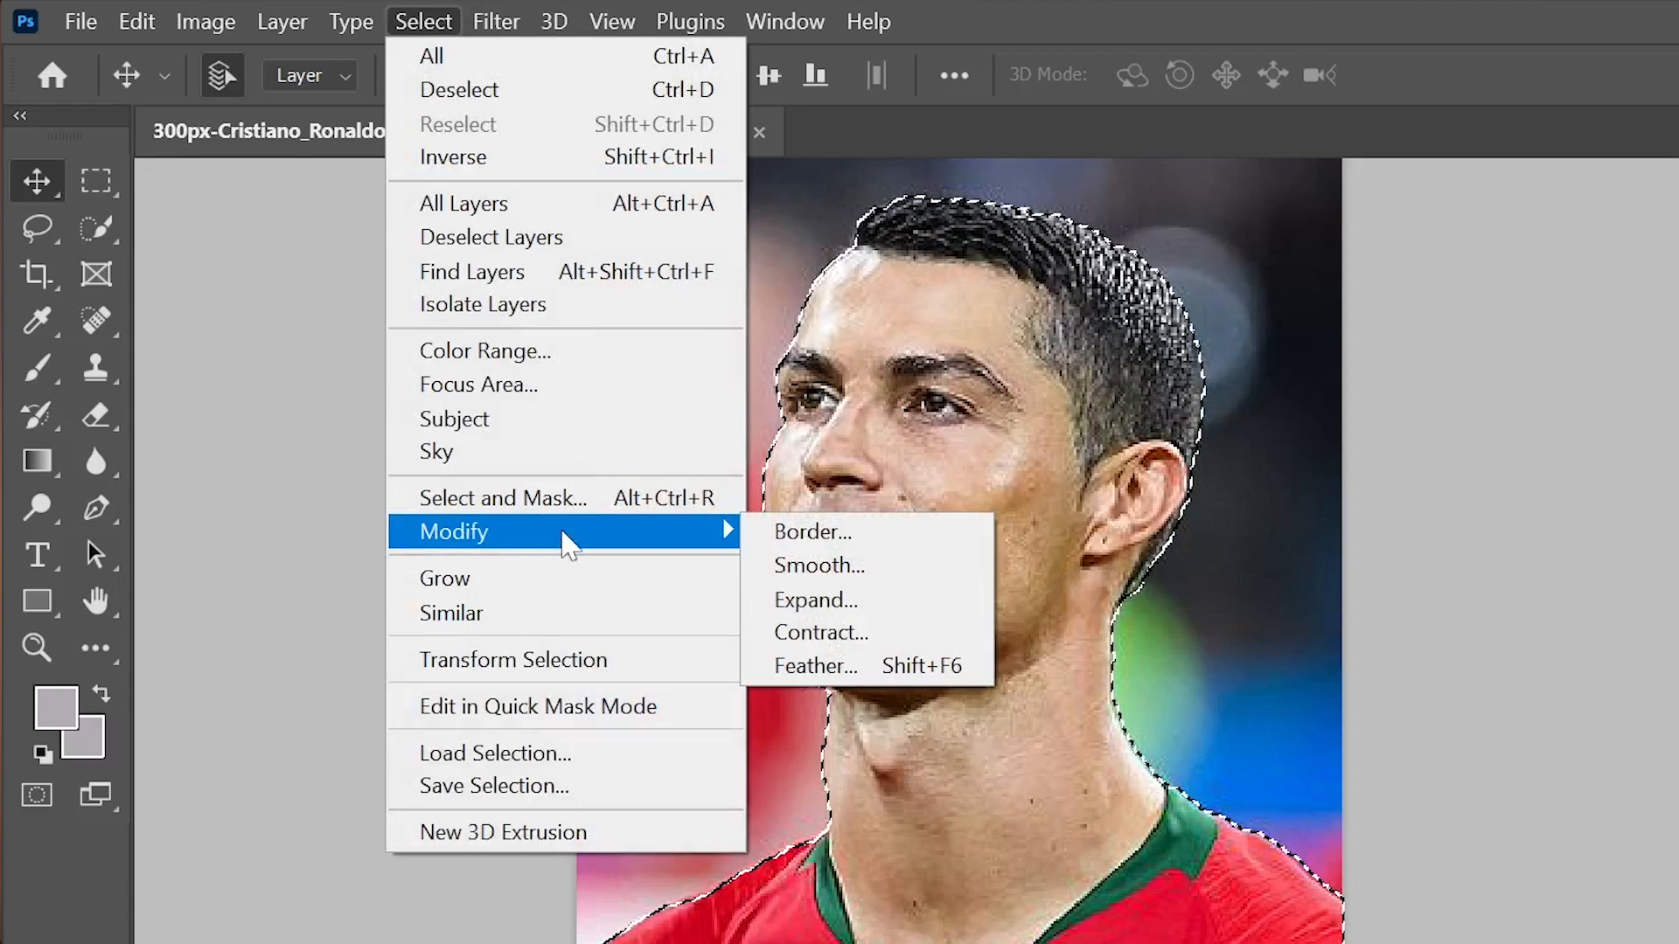
left_click(865, 662)
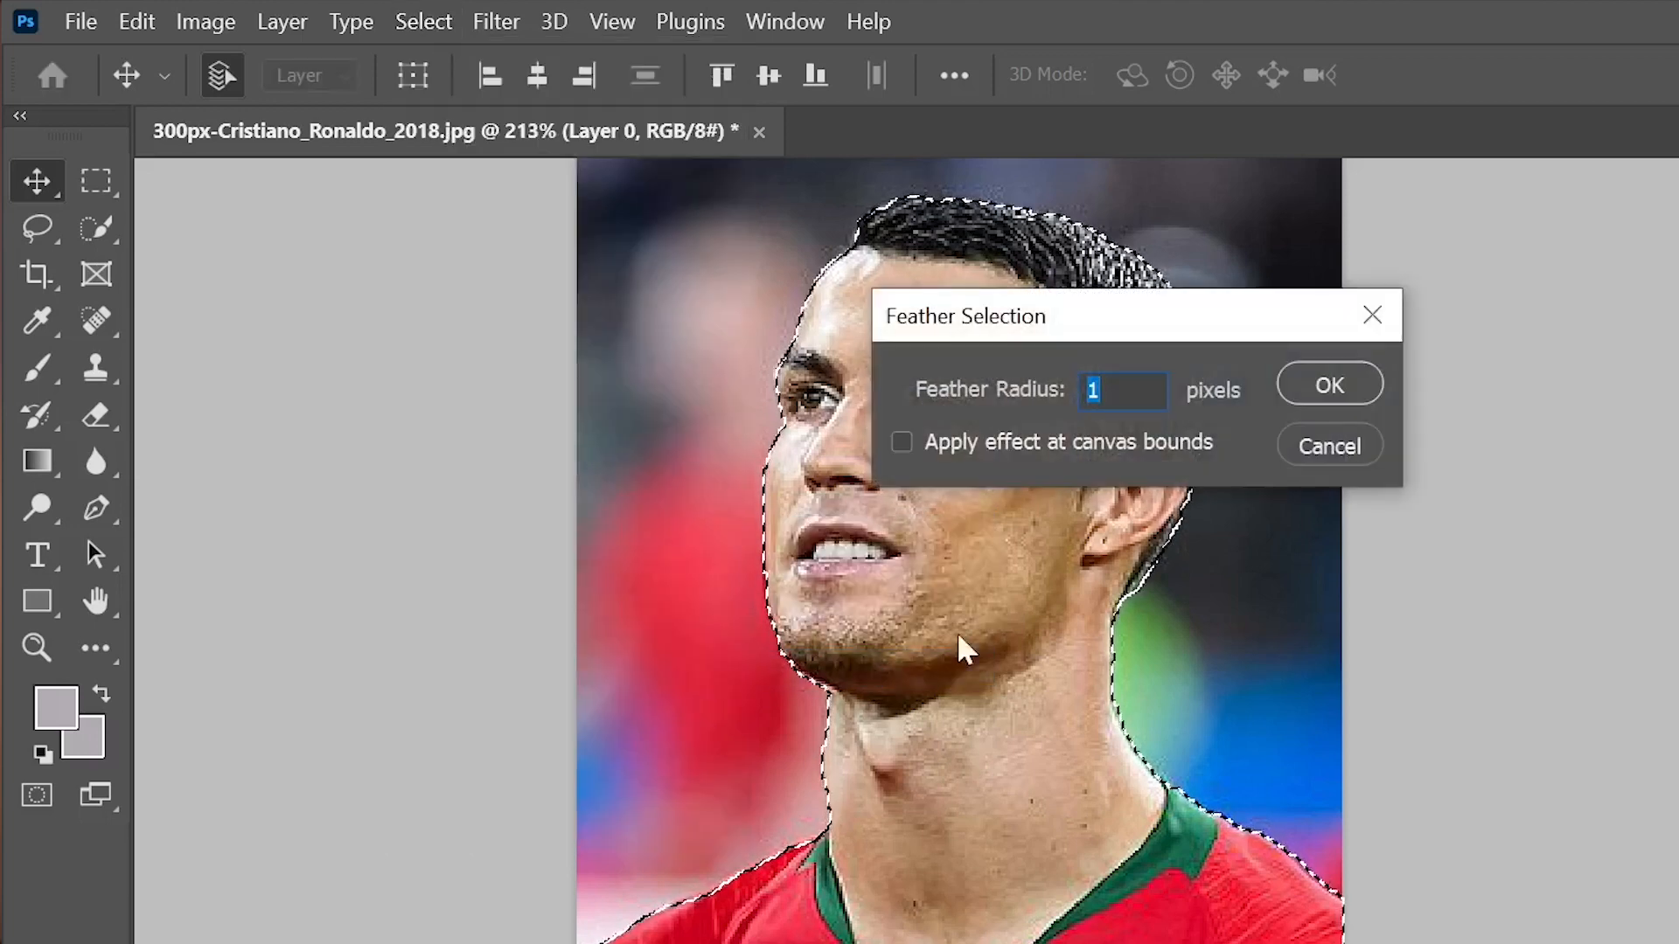
left_click(1327, 385)
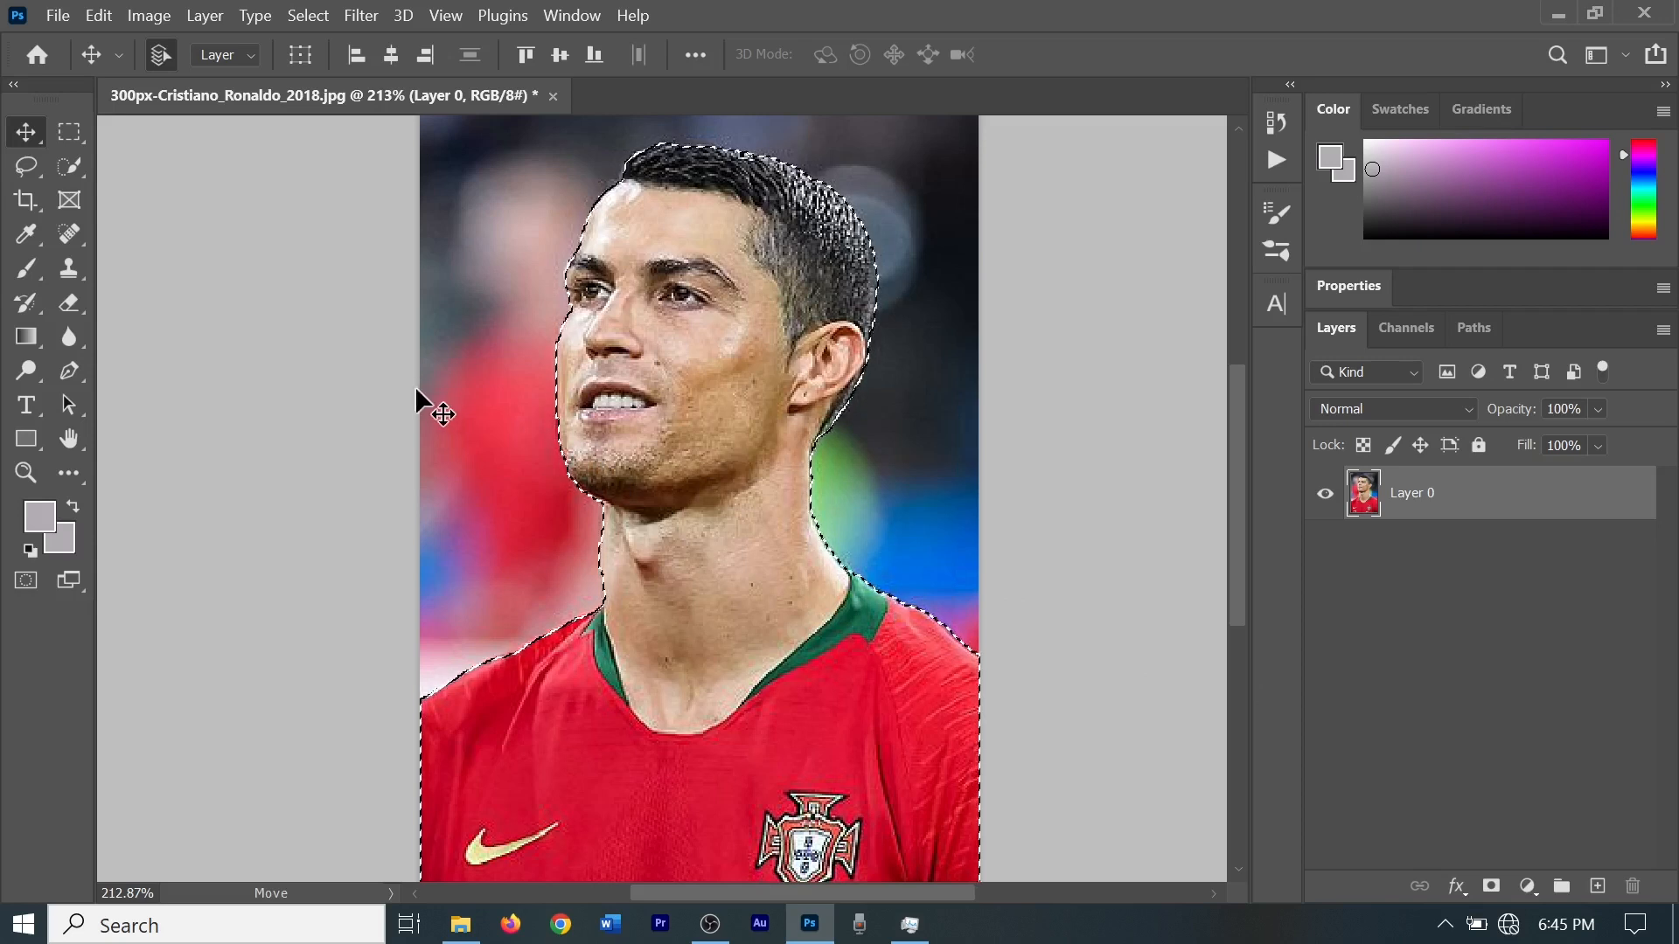
Add a layer mask to Layer 0 from the selection to hide the photo's background.
scroll(738, 652, "down", 2)
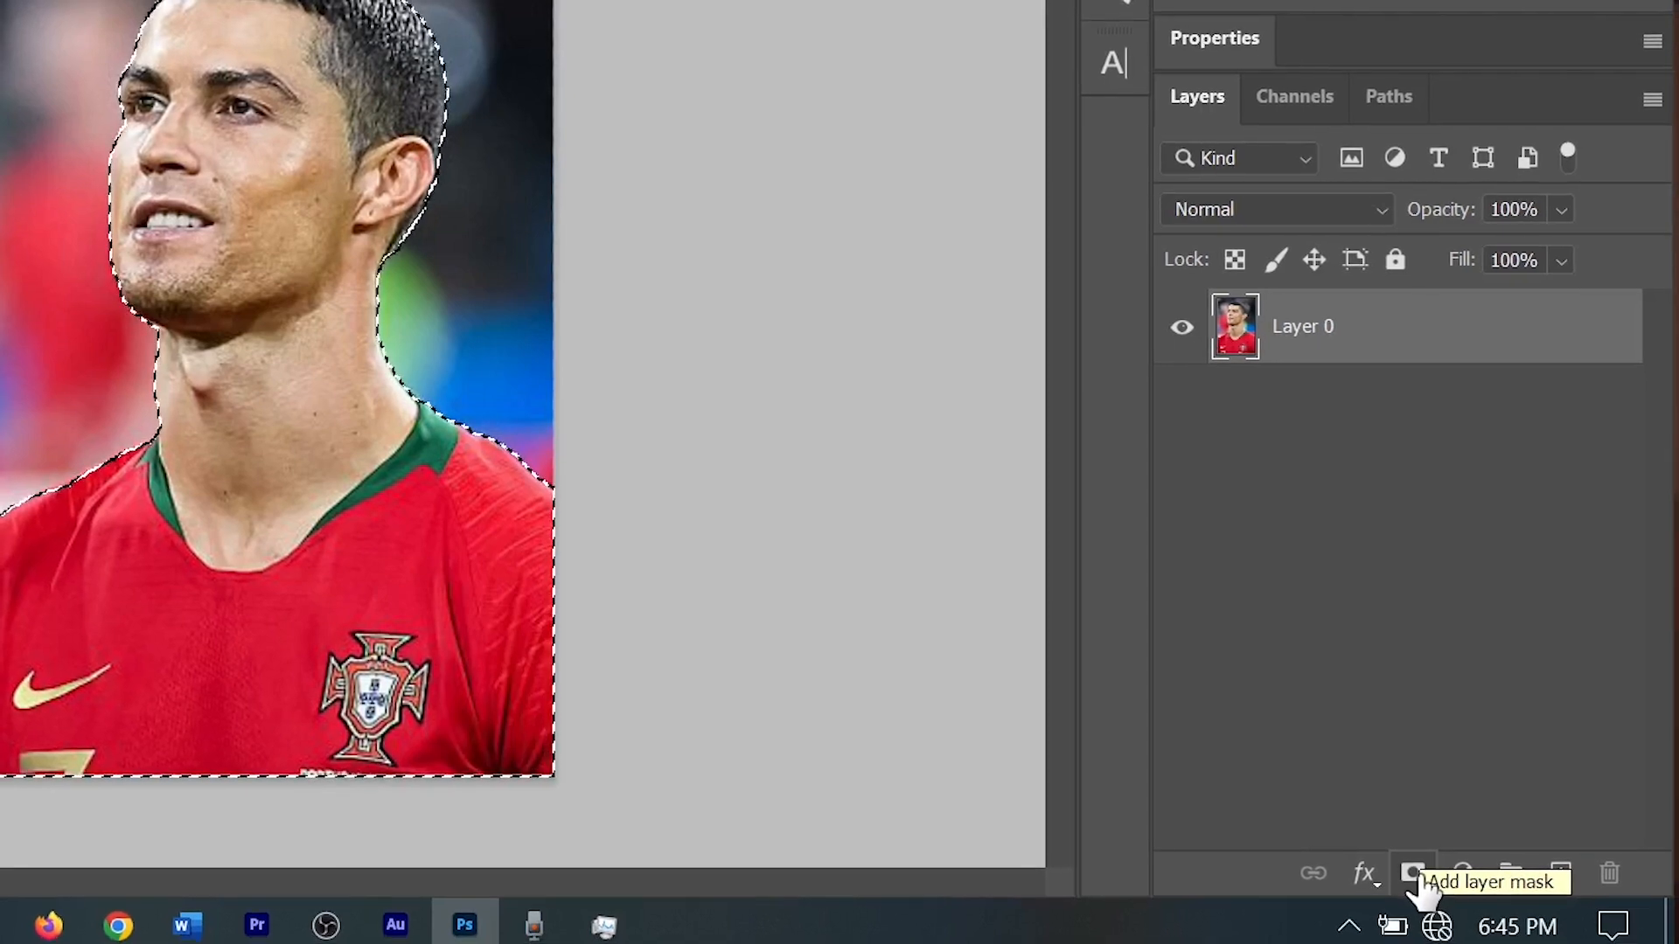
left_click(1416, 877)
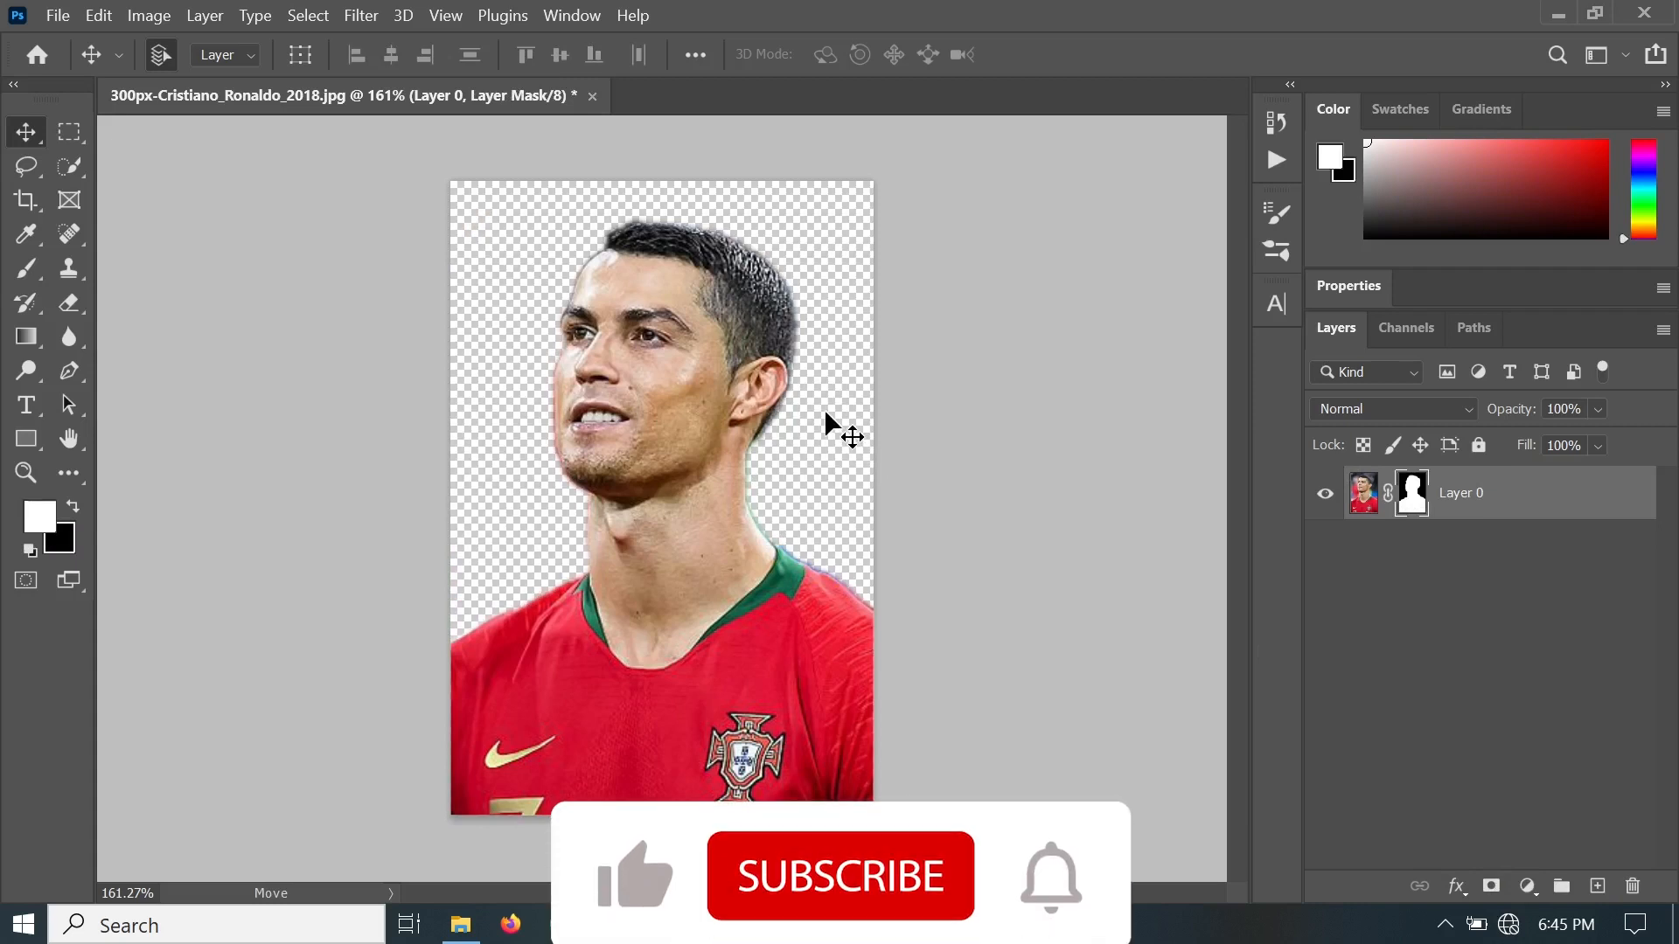
mouse_move(747, 302)
left_mouse_down()
mouse_move(752, 317)
mouse_move(744, 299)
left_mouse_up()
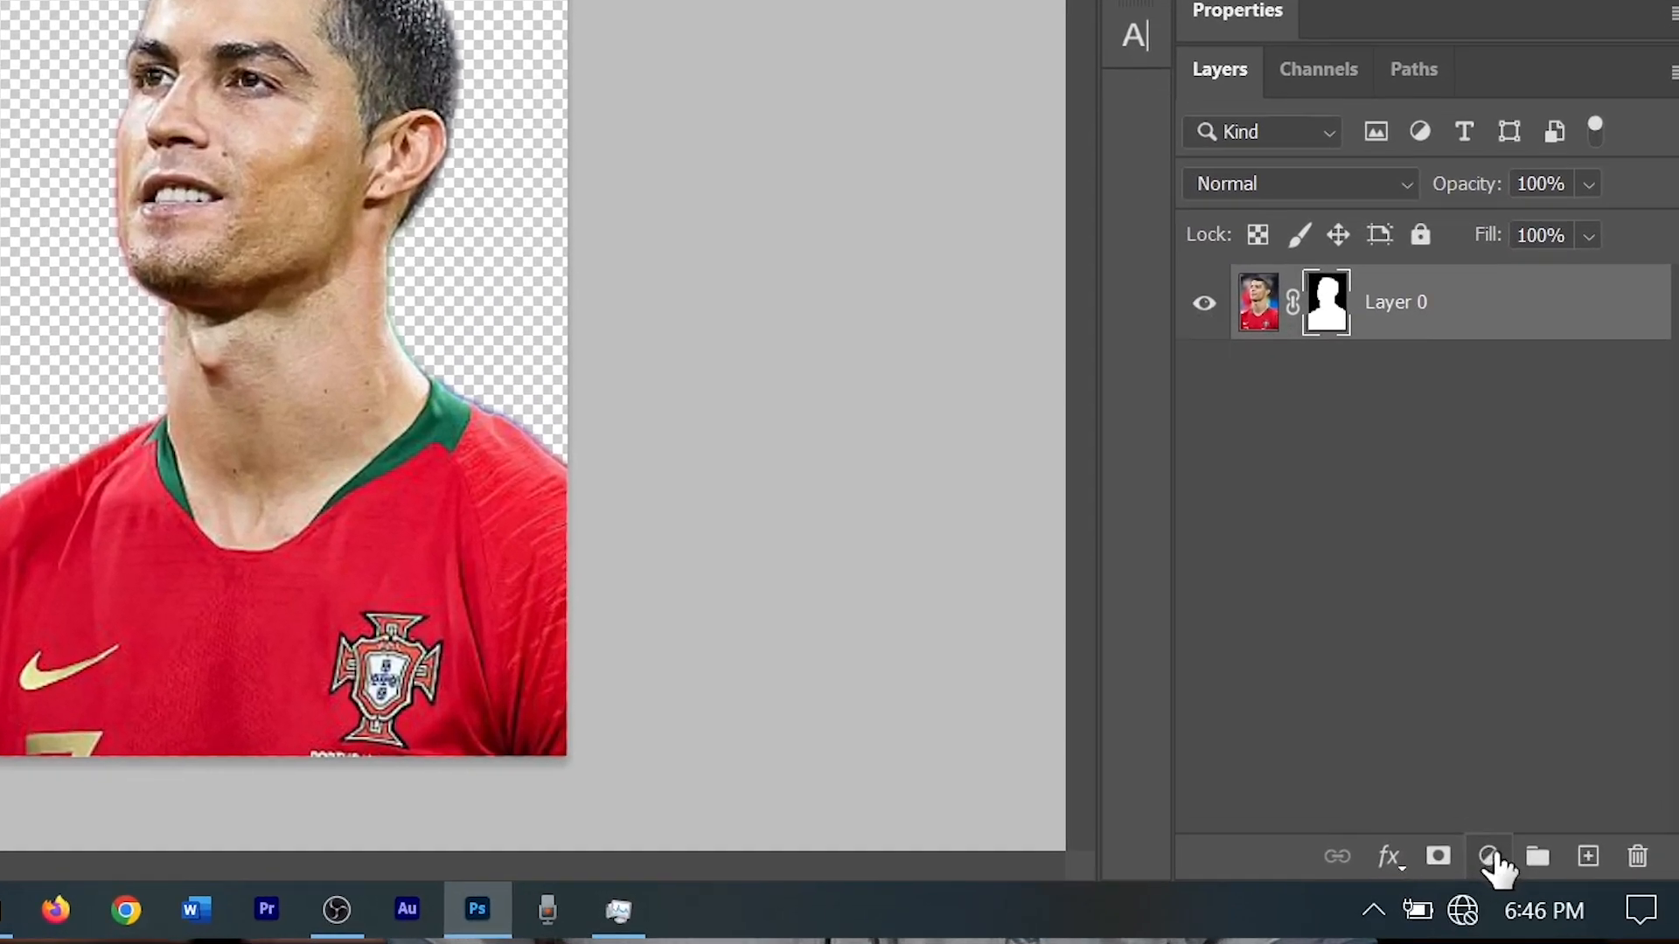
Create a Solid Color fill layer, try out a blue, and set its color to white (ffffff).
left_click(1494, 855)
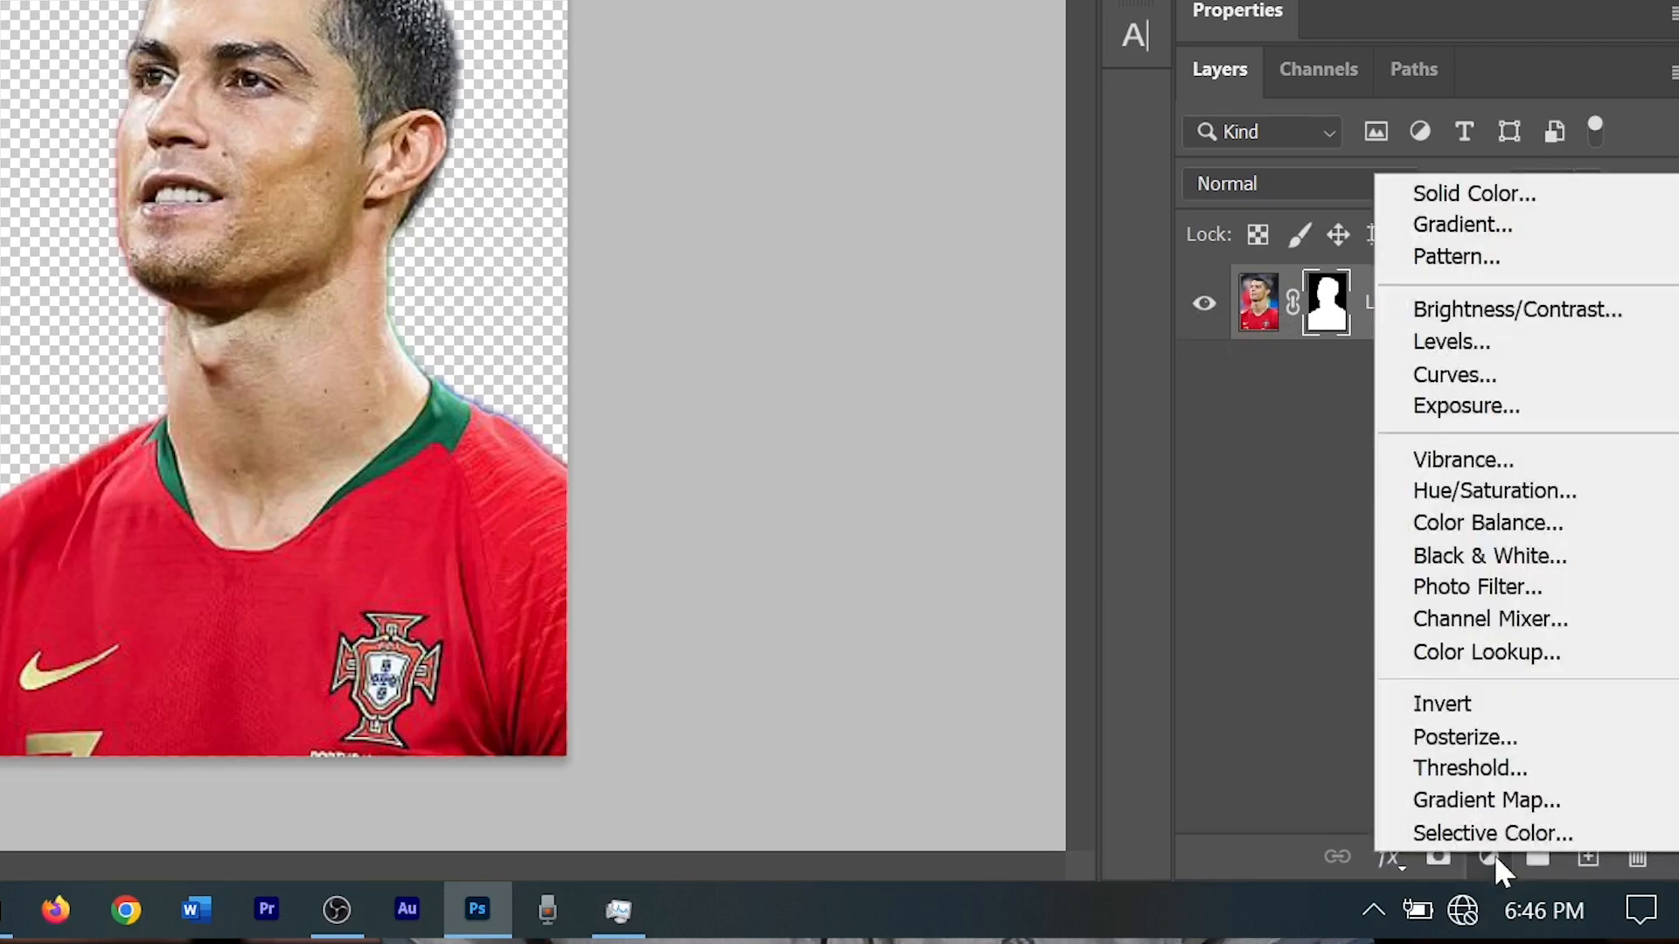
left_click(1434, 194)
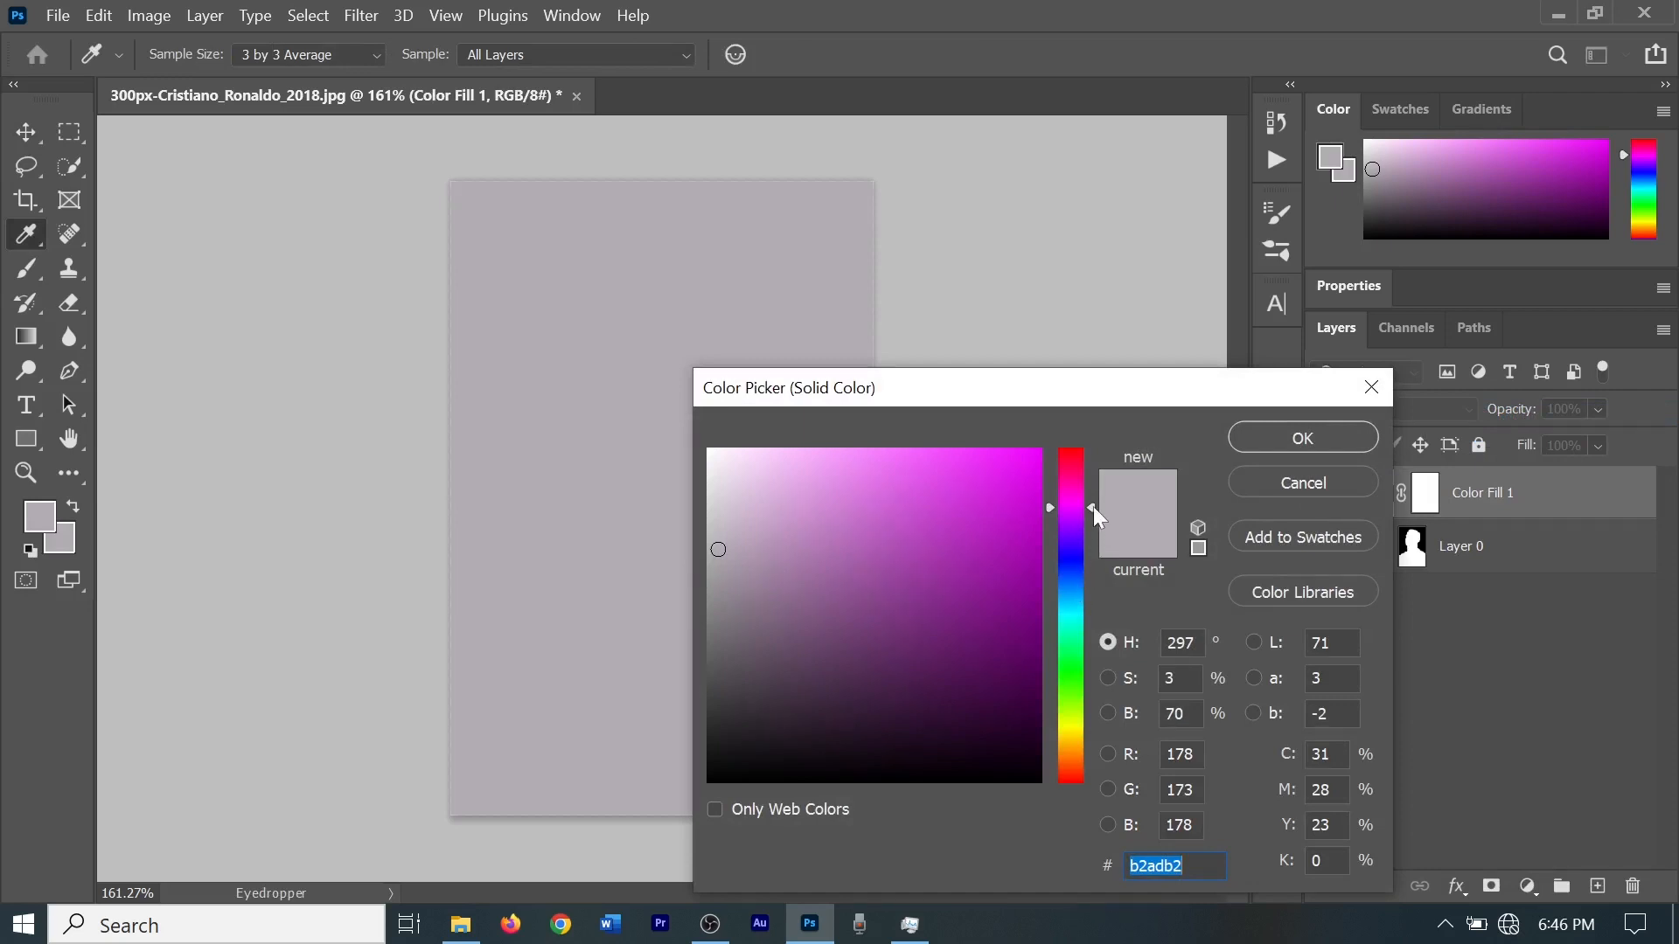
left_click_drag(735, 467, 683, 437)
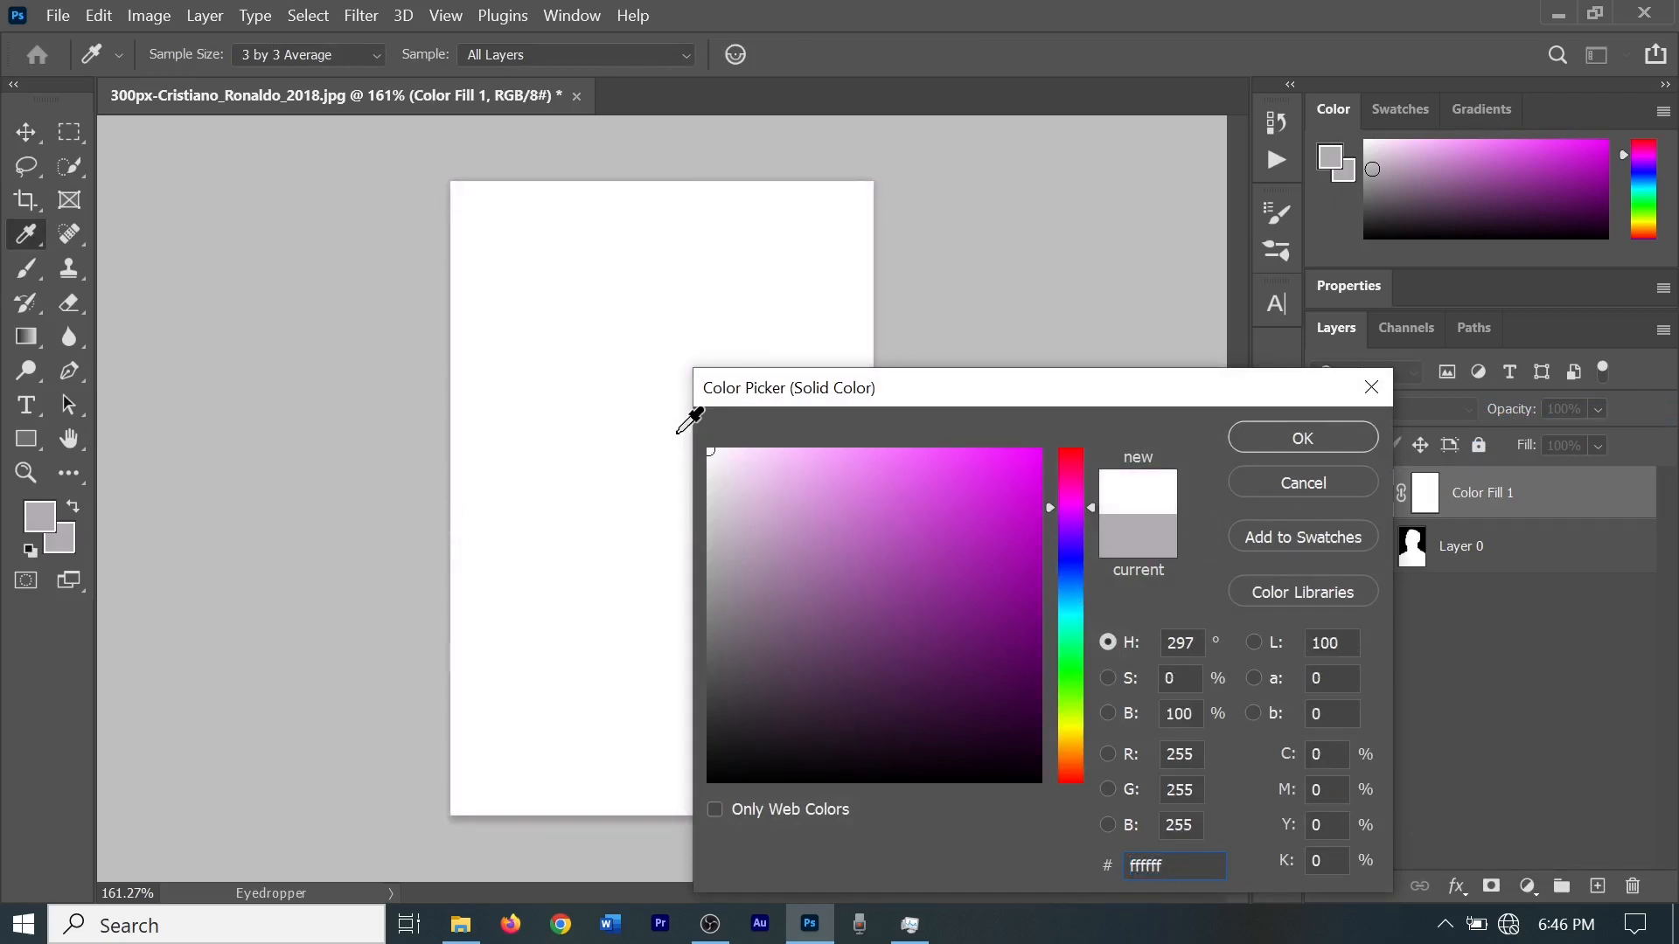
left_click(1017, 467)
left_click(1068, 572)
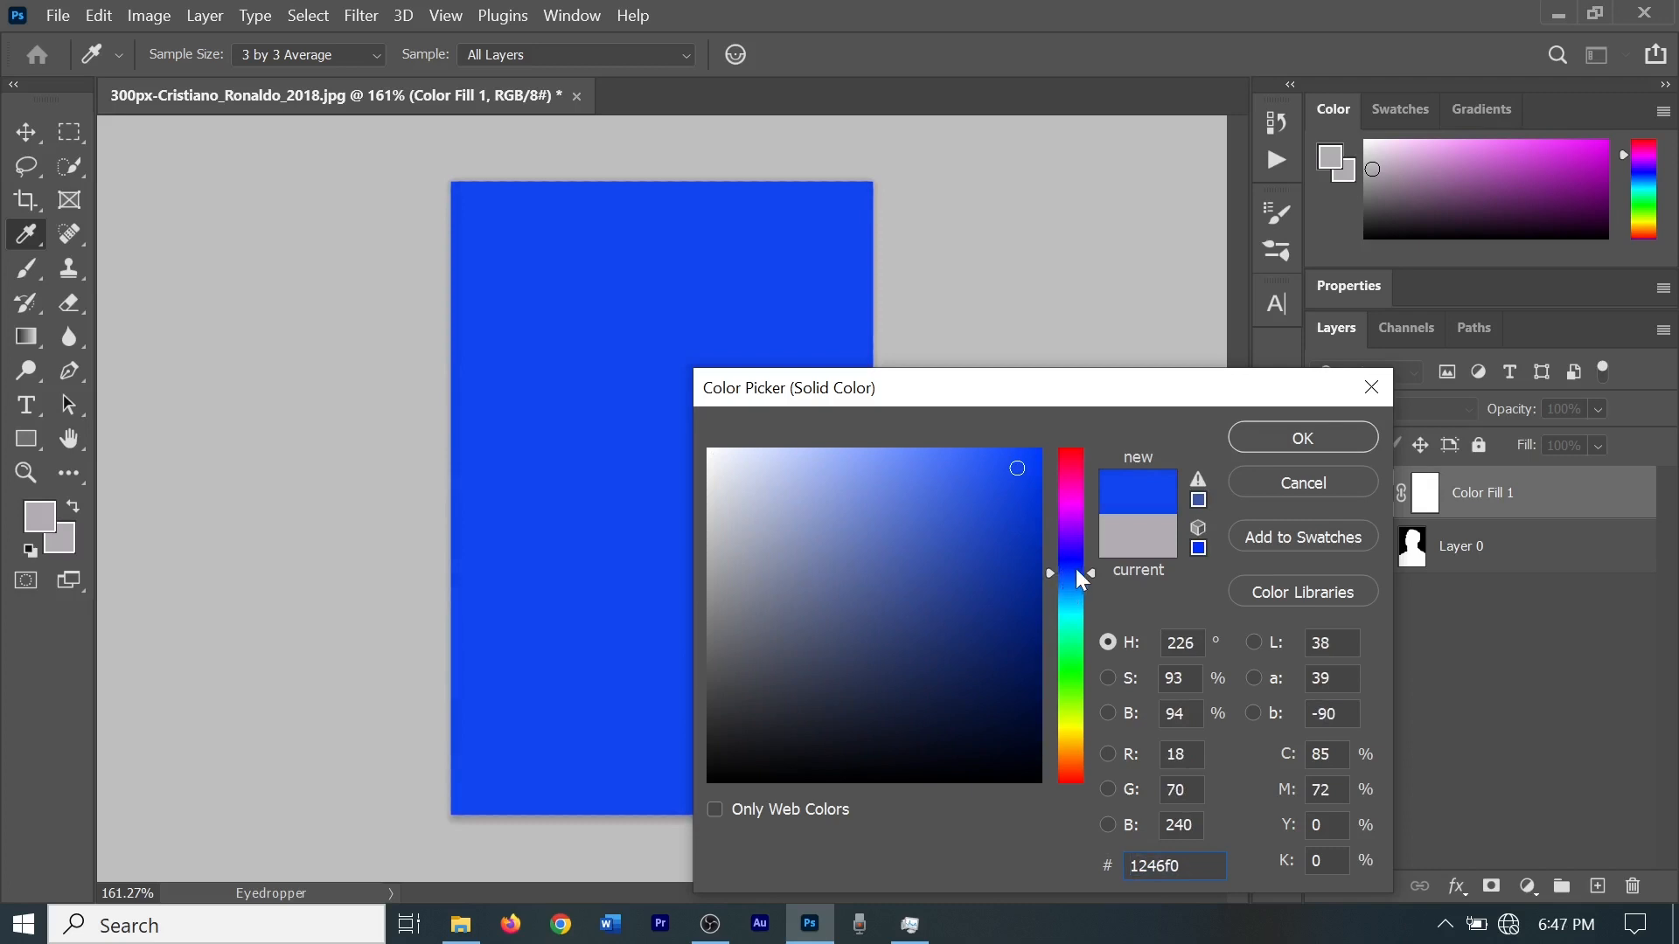
left_click(683, 469)
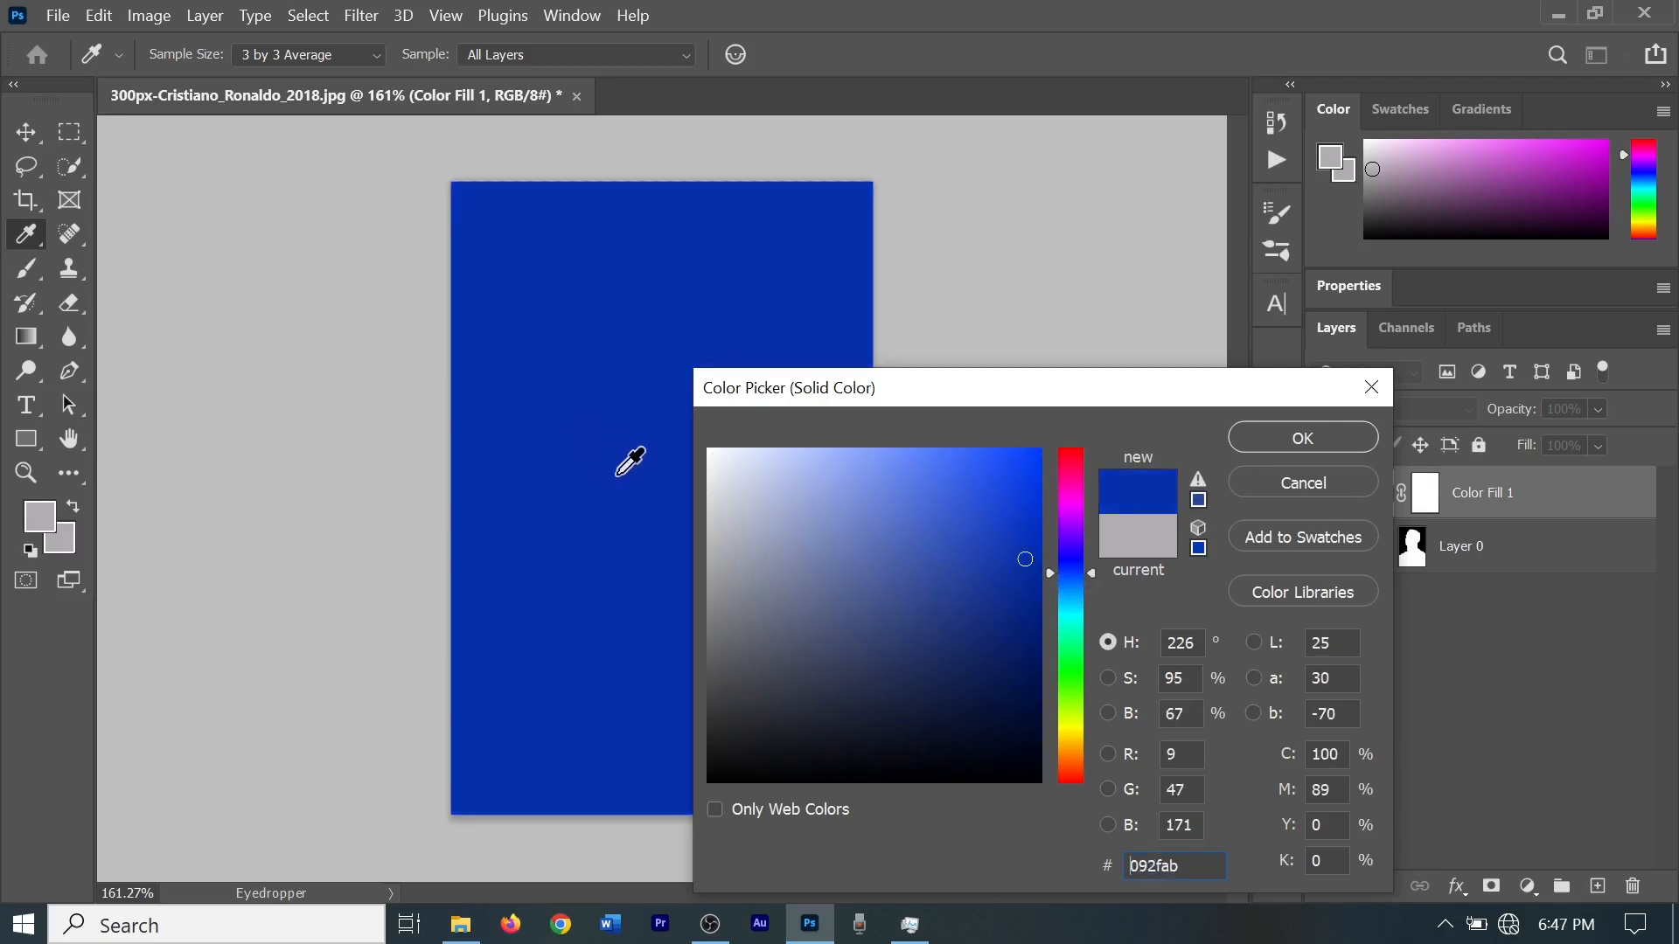
left_click_drag(724, 462, 697, 443)
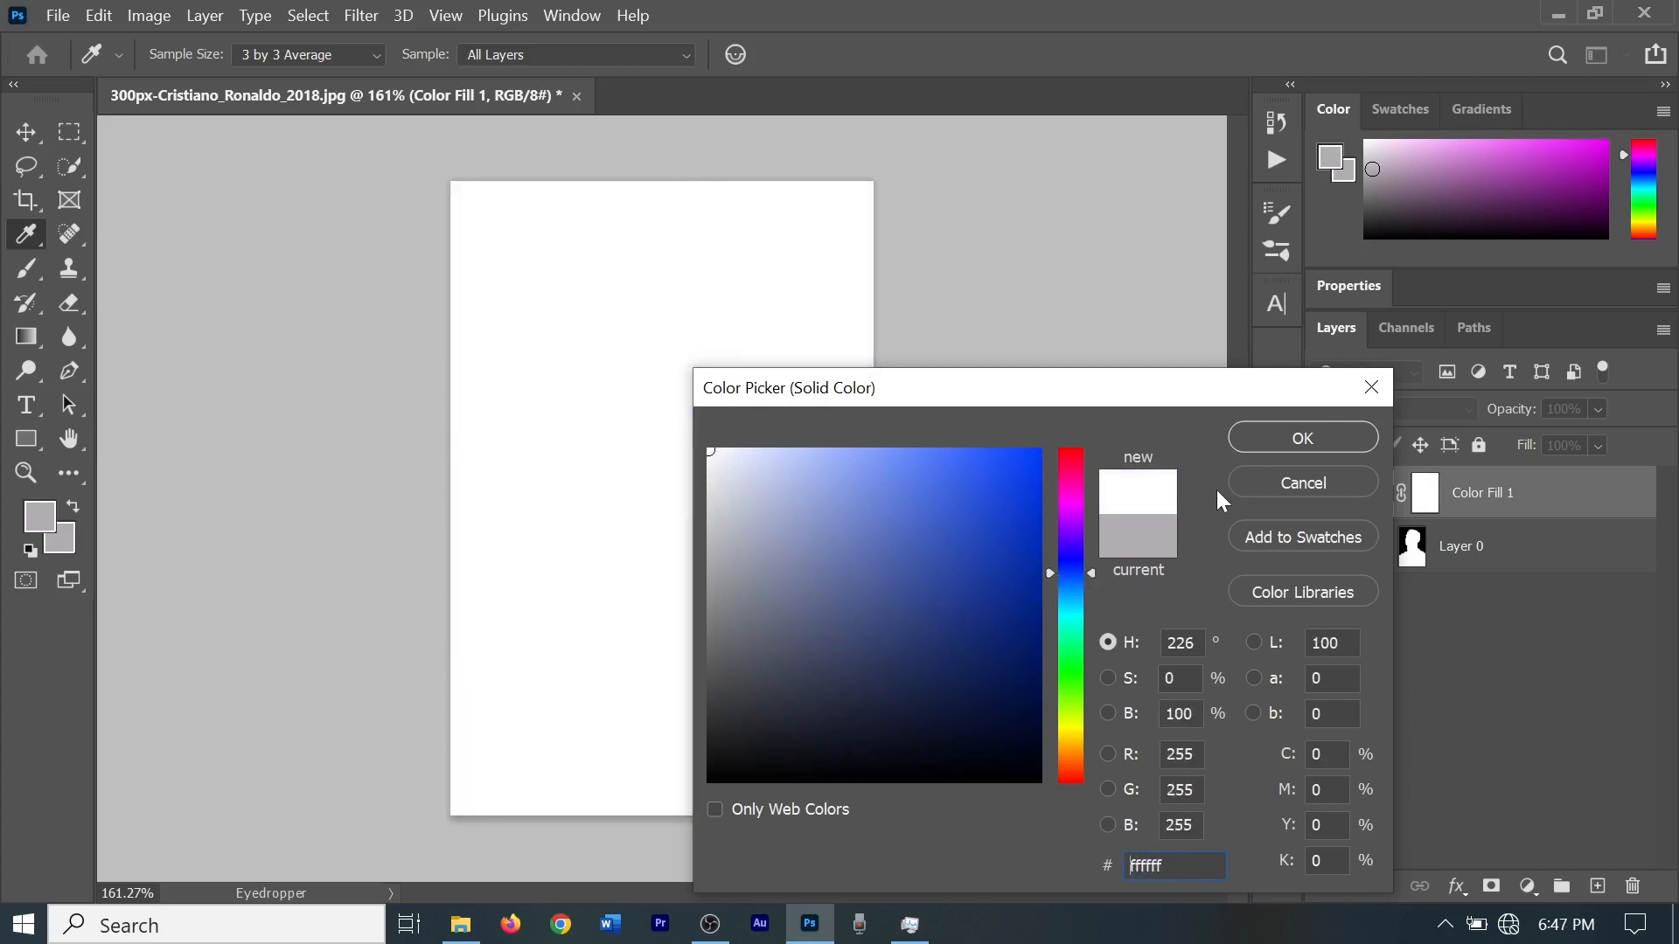
left_click(1324, 433)
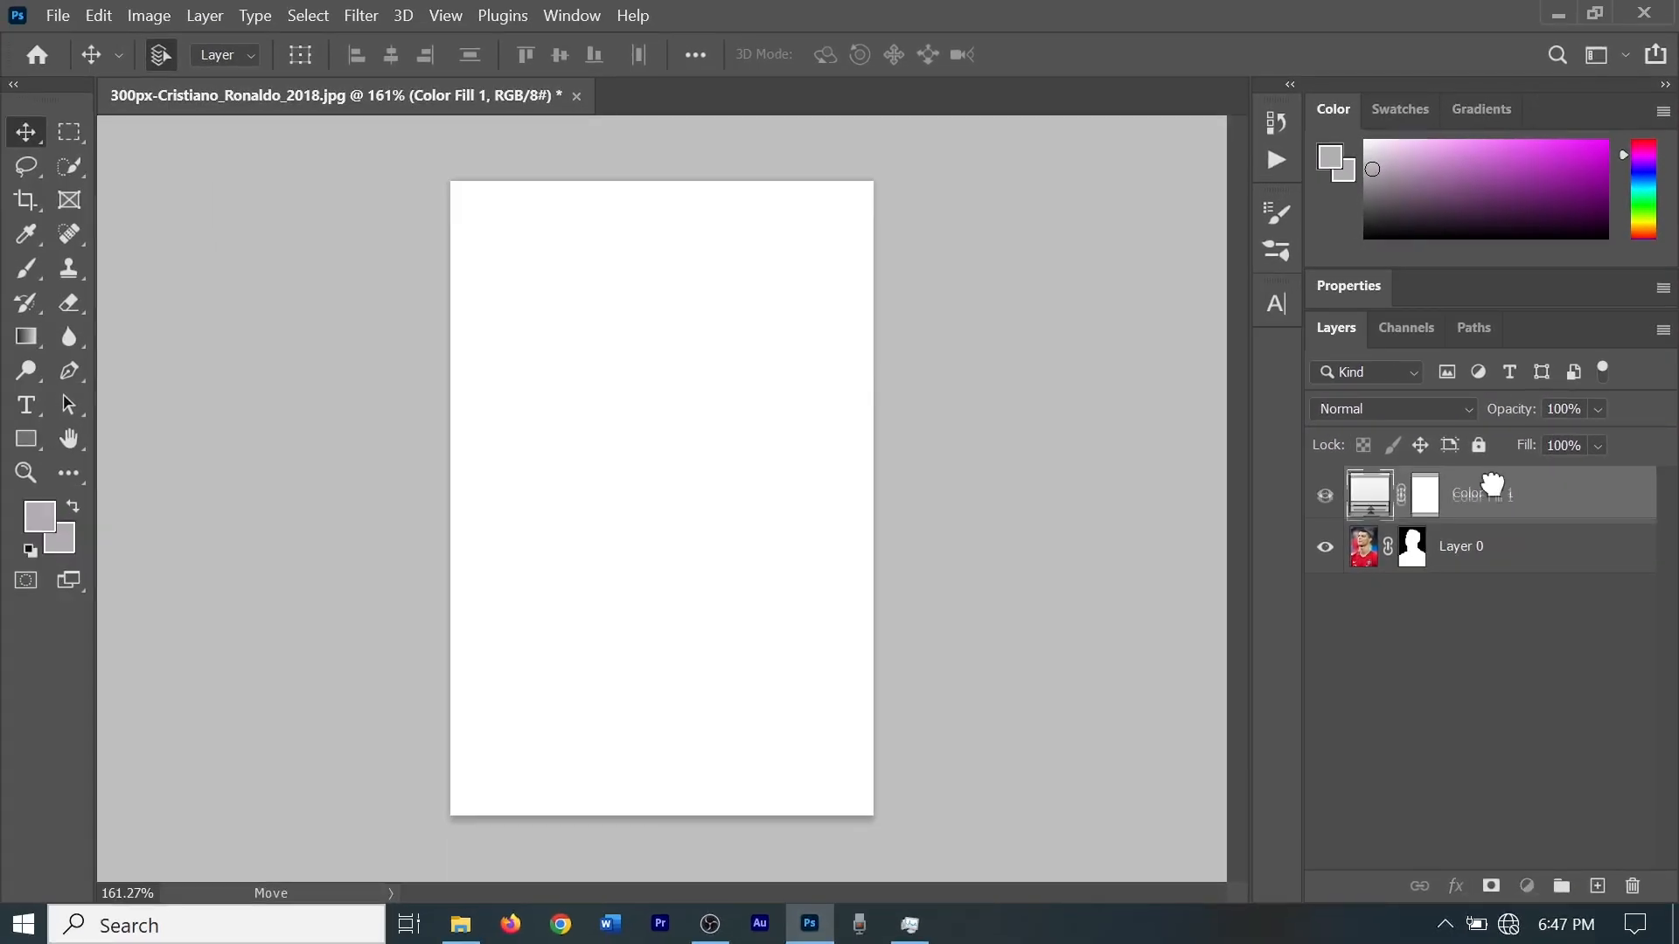
Move the white color fill layer below Layer 0 so it serves as the background.
left_click_drag(1486, 487, 1484, 591)
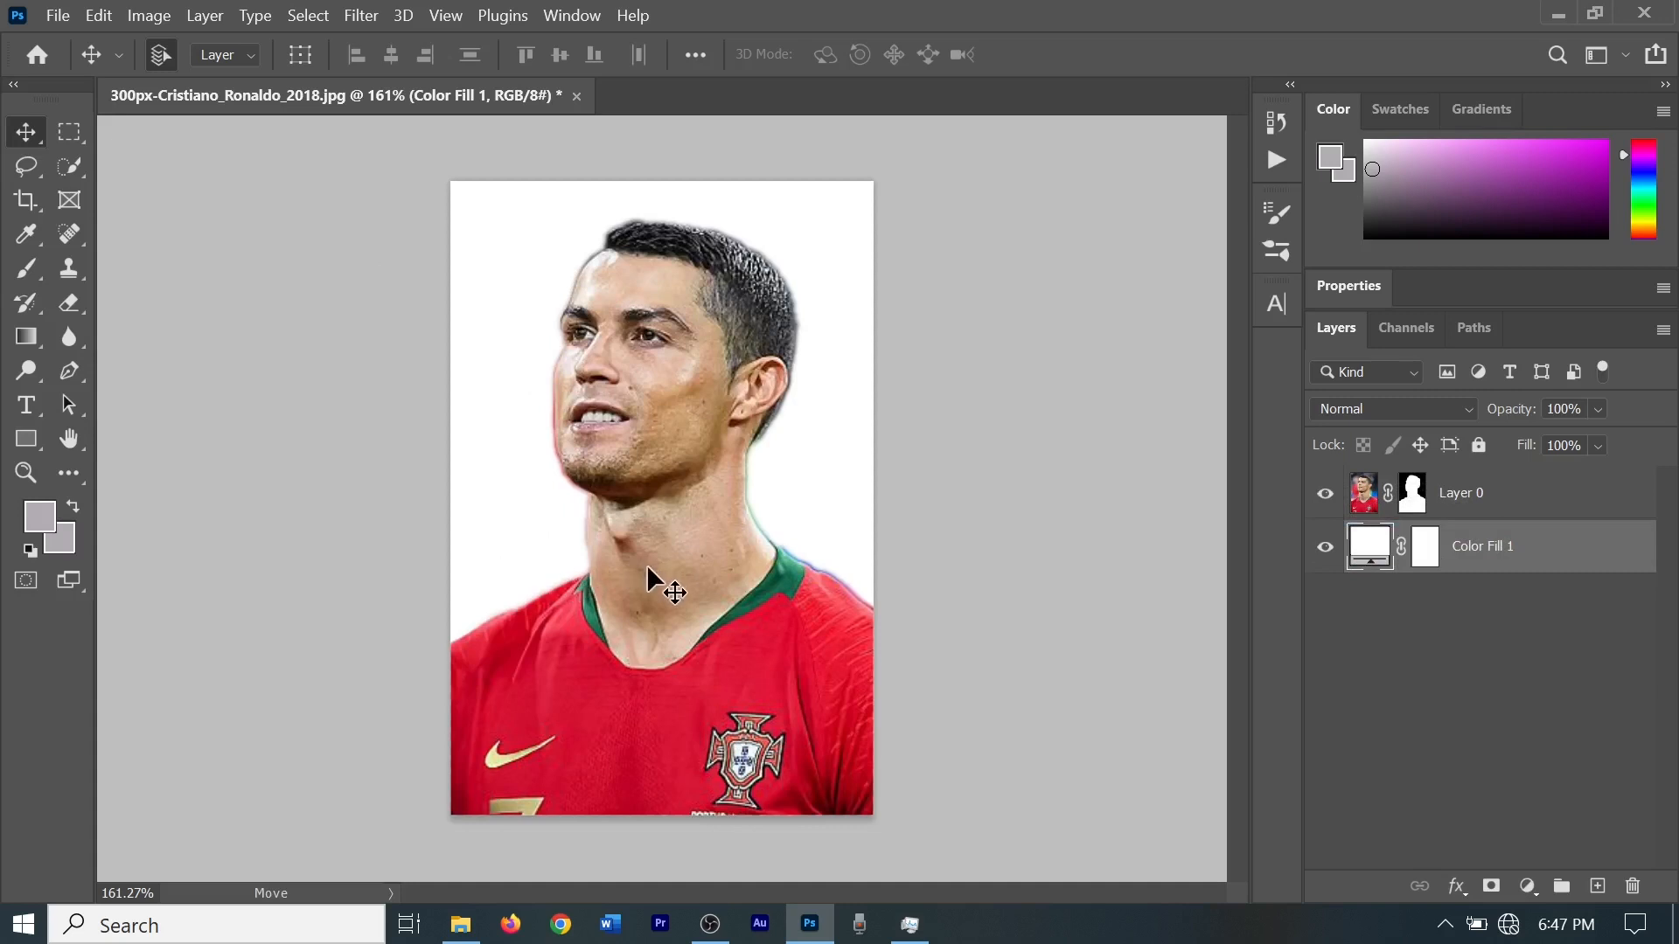
scroll(647, 577, "down", 4)
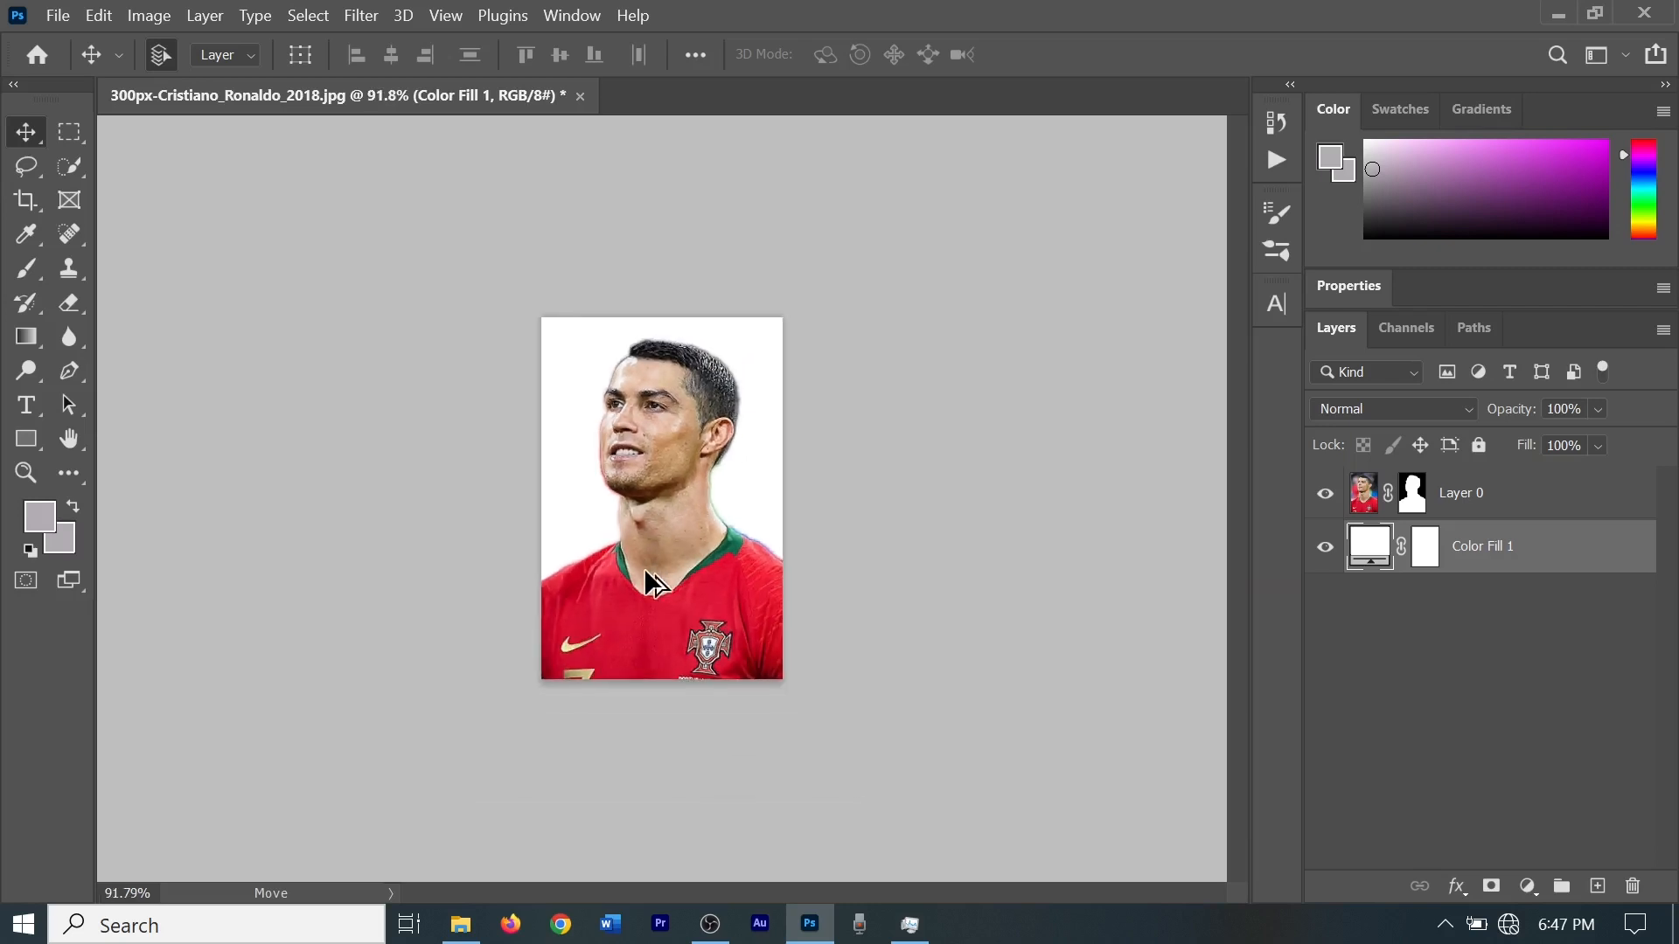
scroll(647, 577, "up", 5)
scroll(647, 578, "down", 3)
scroll(648, 577, "down", 1)
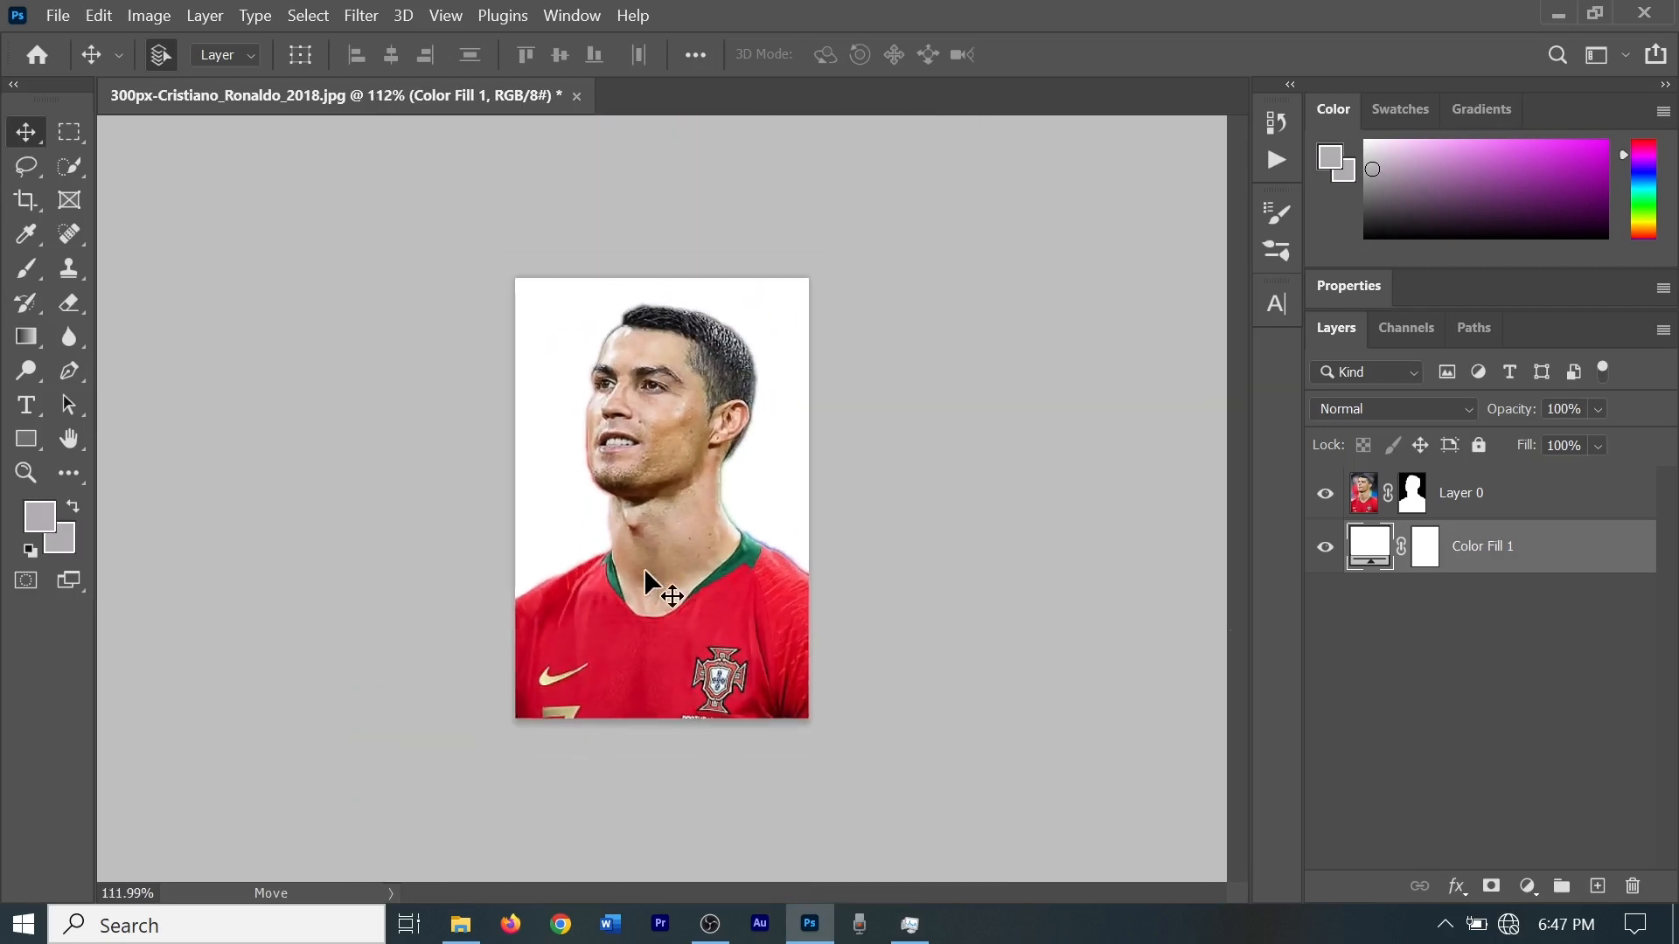